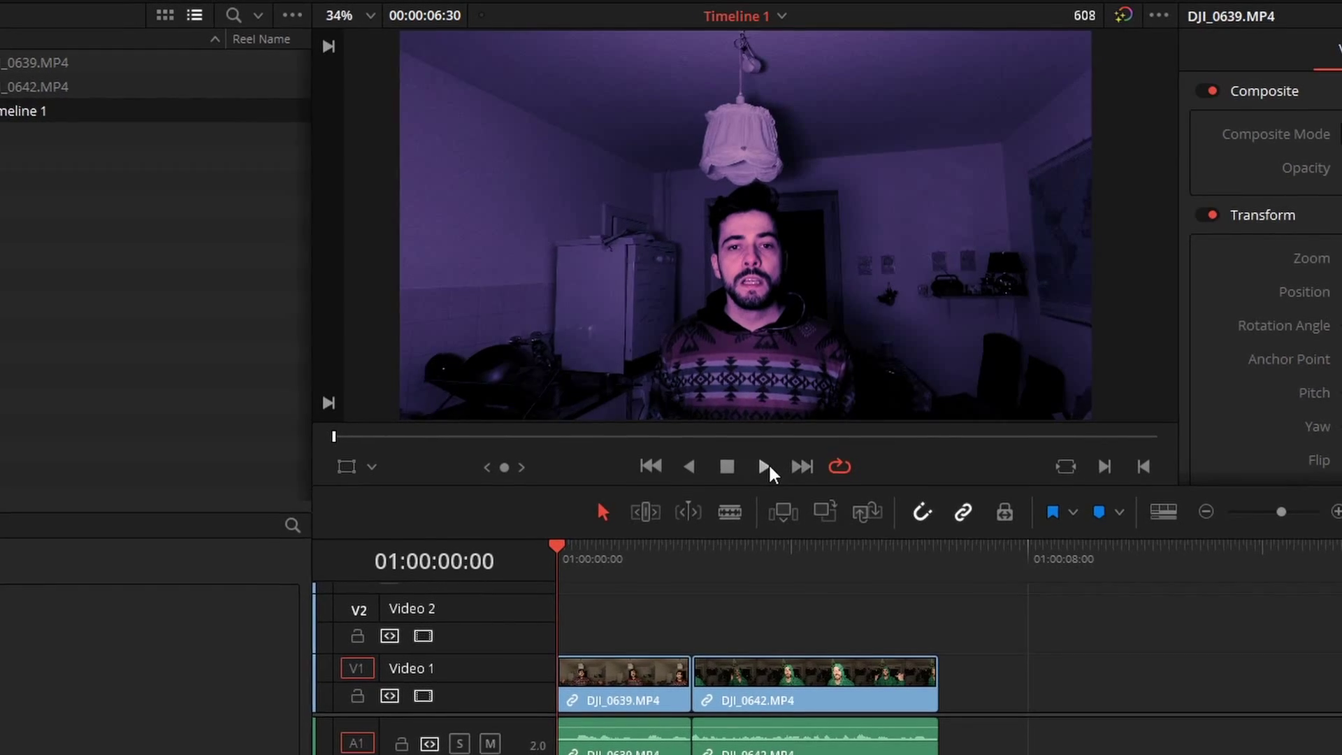
# Step: Play the timeline and scrub back and forth across the cut between the two clips
pyautogui.click(766, 467)
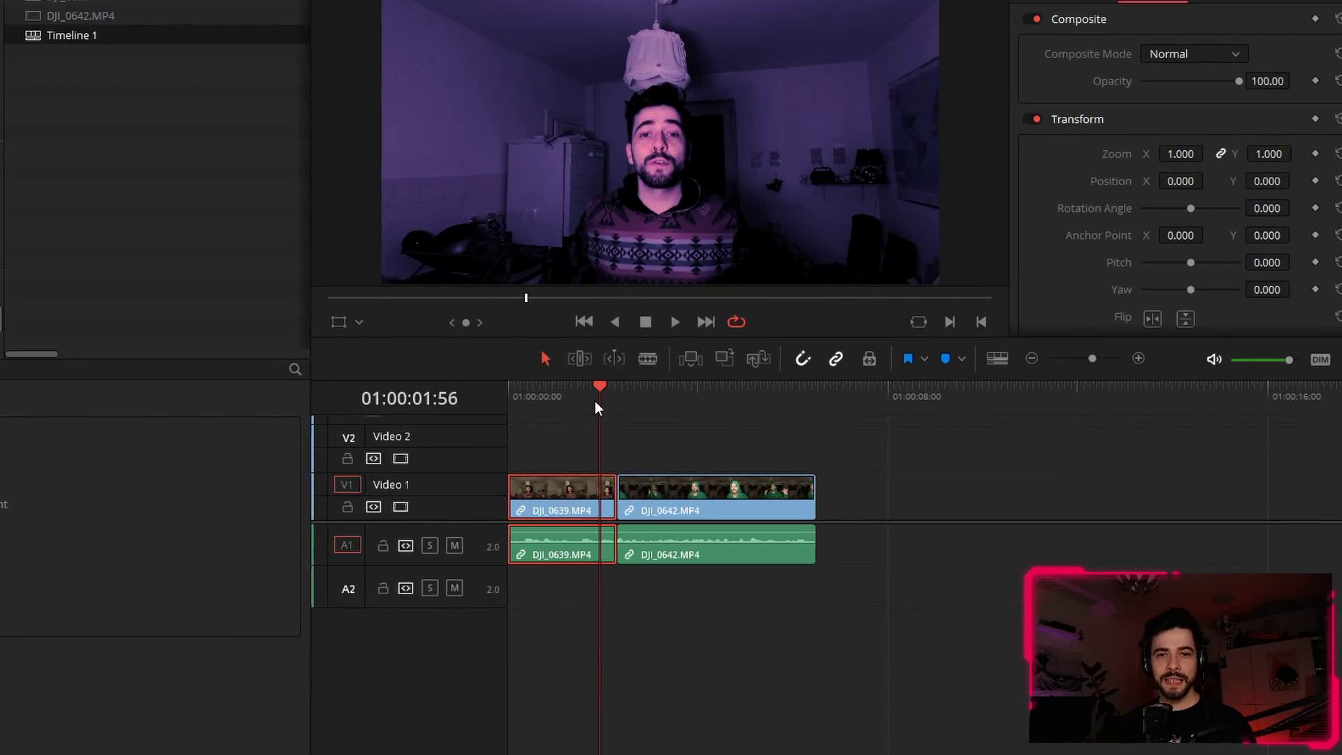
pyautogui.moveTo(587, 400); pyautogui.dragTo(607, 401)
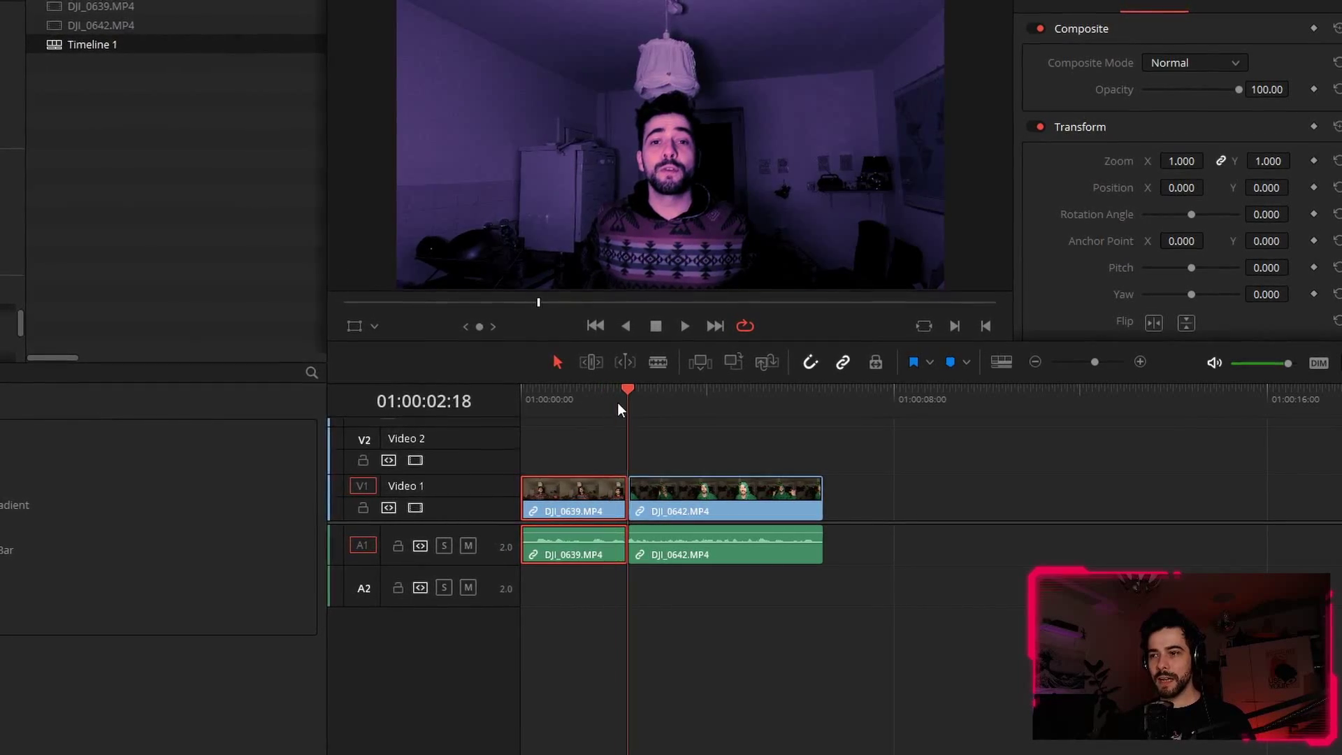
pyautogui.press('space')
pyautogui.click(581, 402)
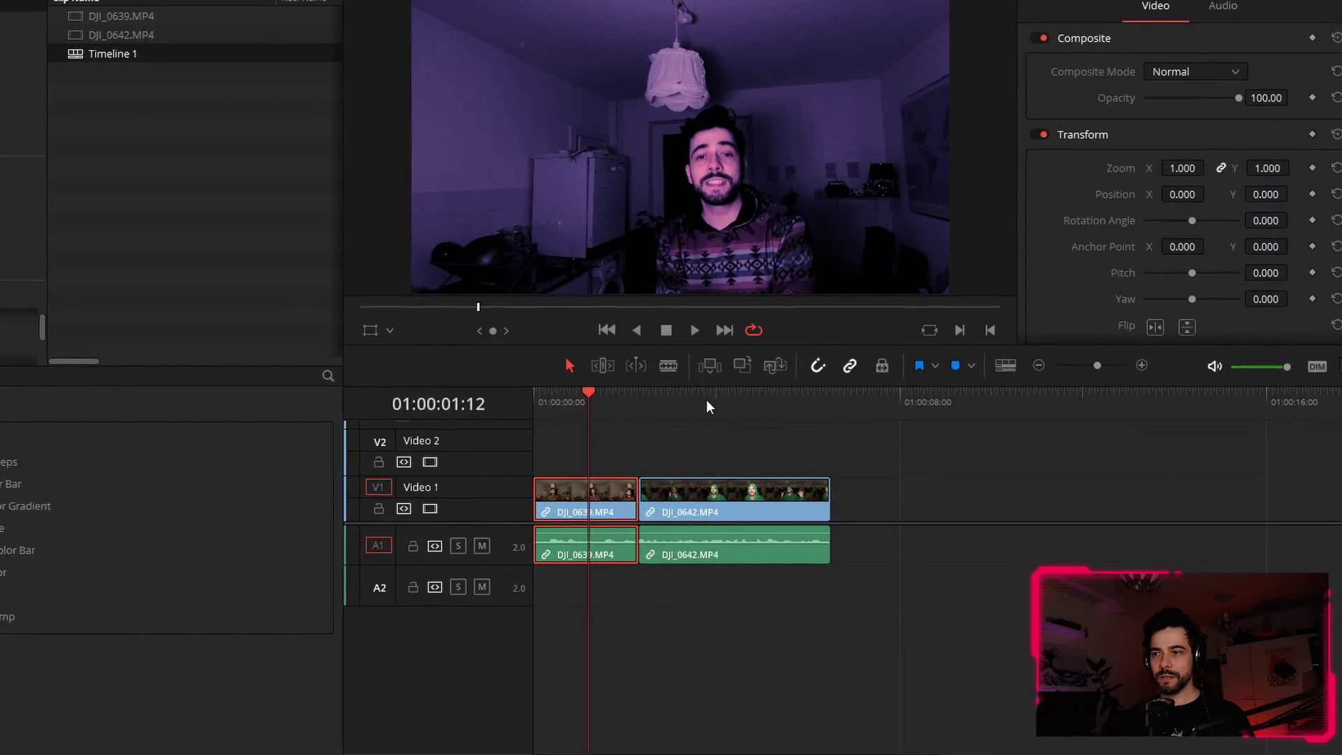
pyautogui.click(679, 401)
pyautogui.click(596, 409)
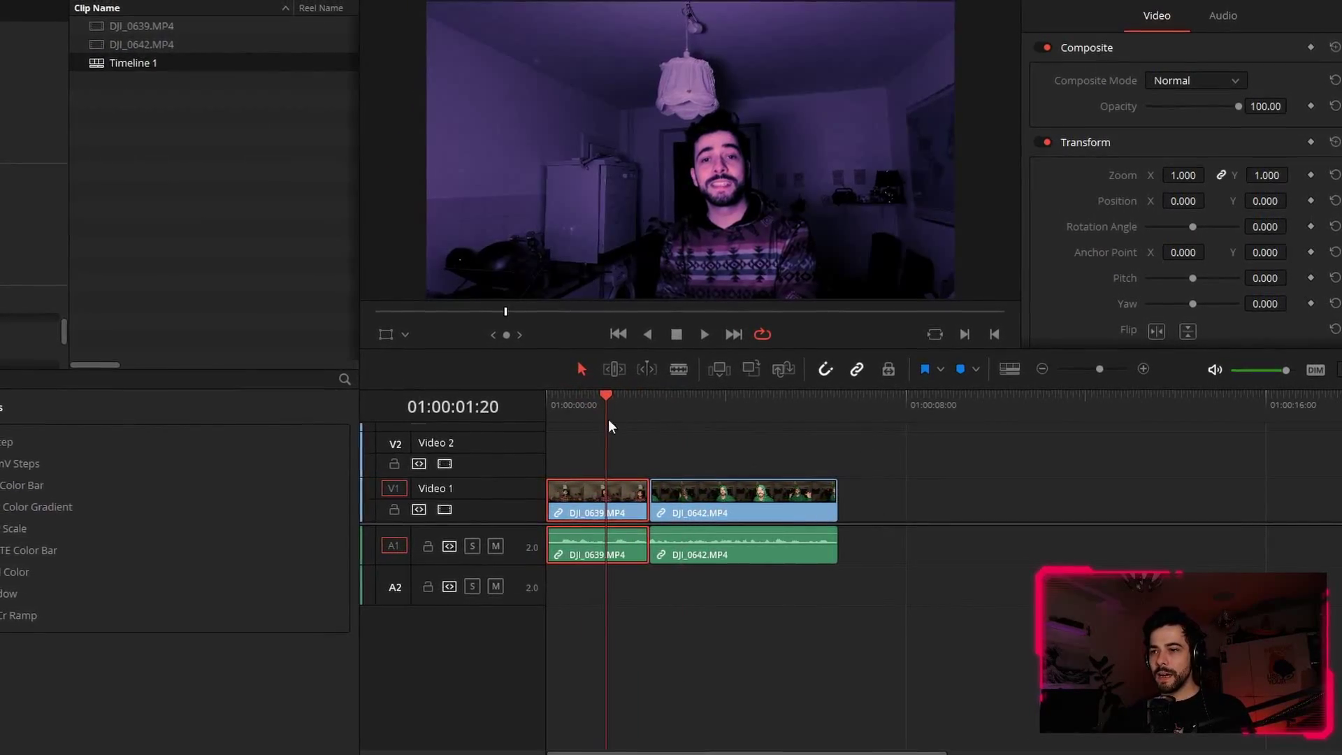
pyautogui.click(685, 409)
pyautogui.click(618, 409)
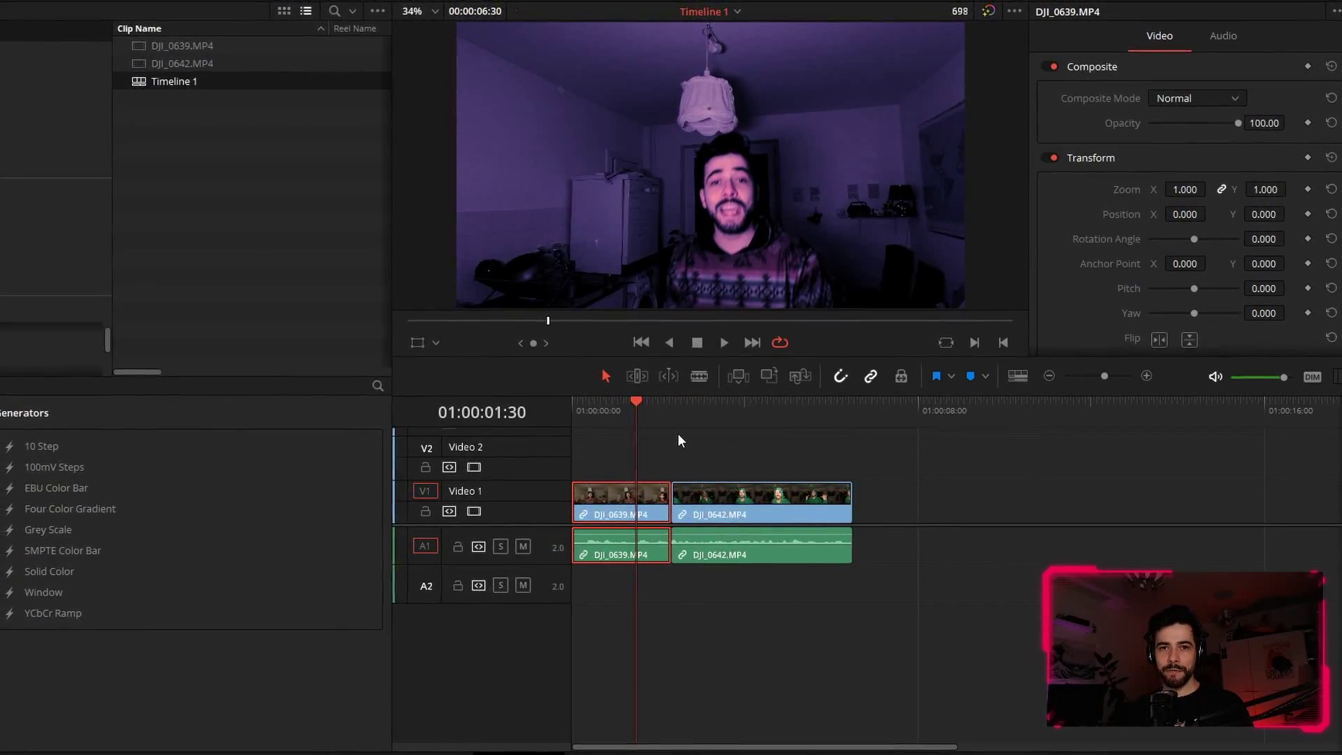
# Step: Recheck the cut more closely, then select both clips on the timeline
pyautogui.click(668, 418)
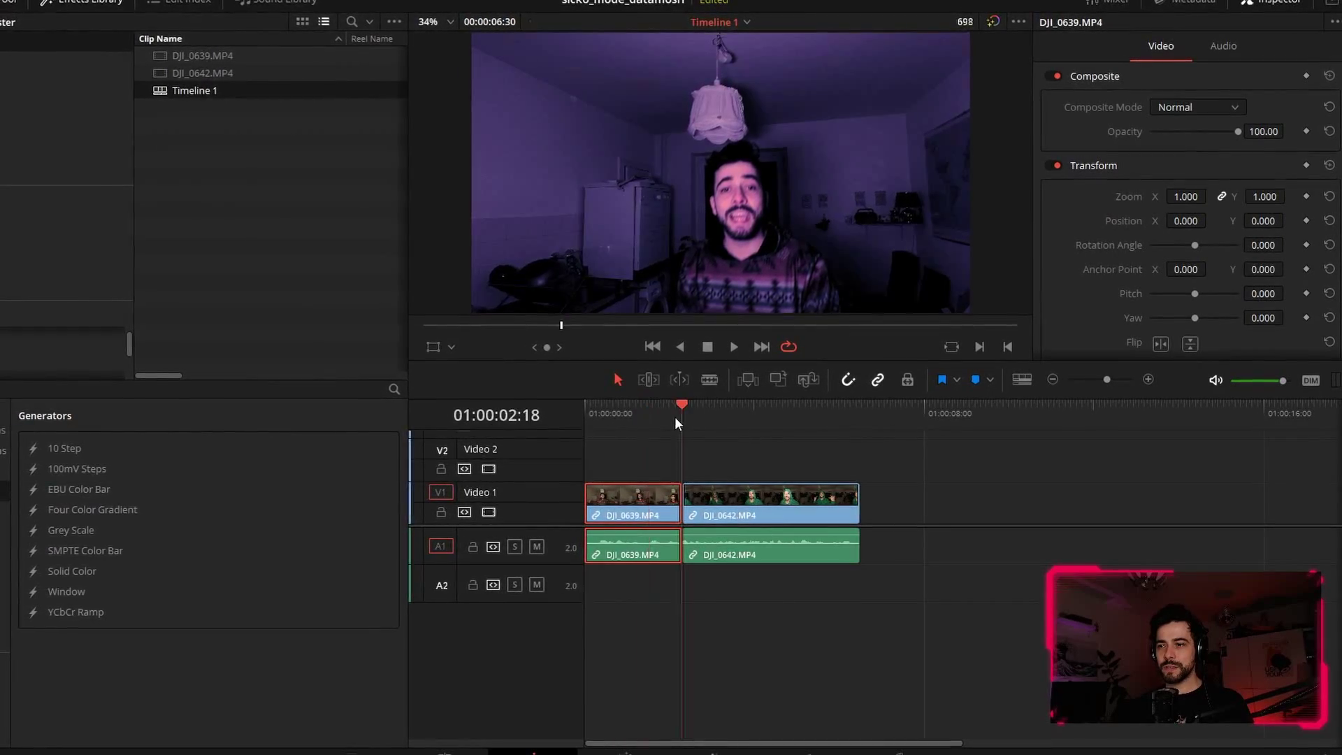
pyautogui.click(718, 416)
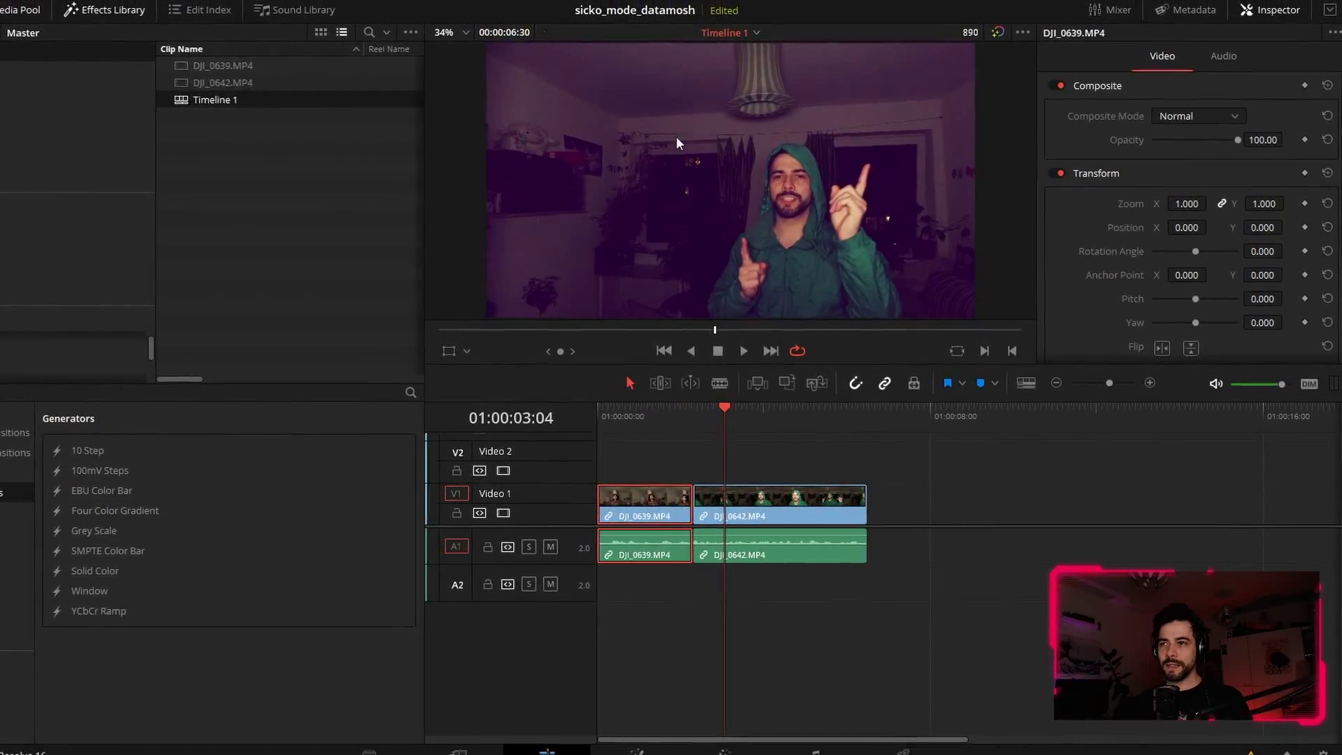
pyautogui.click(666, 418)
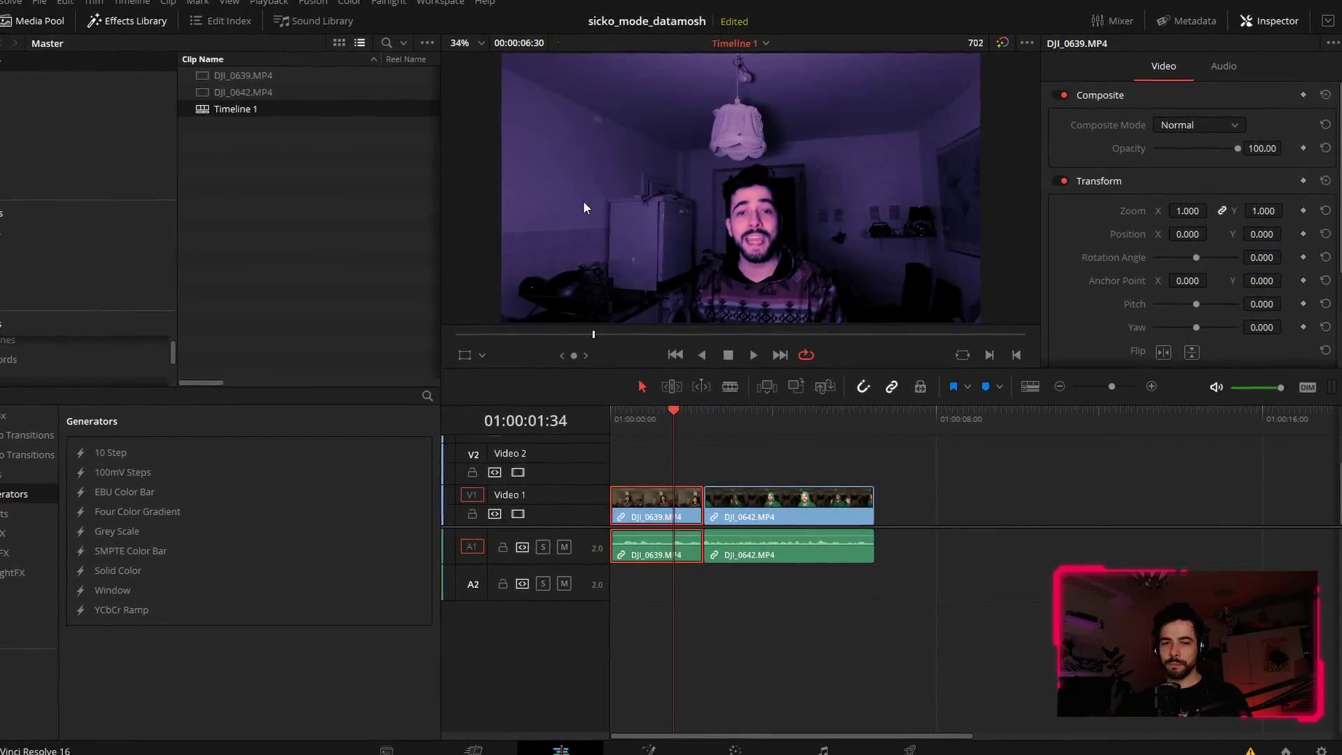
pyautogui.click(745, 430)
pyautogui.click(694, 432)
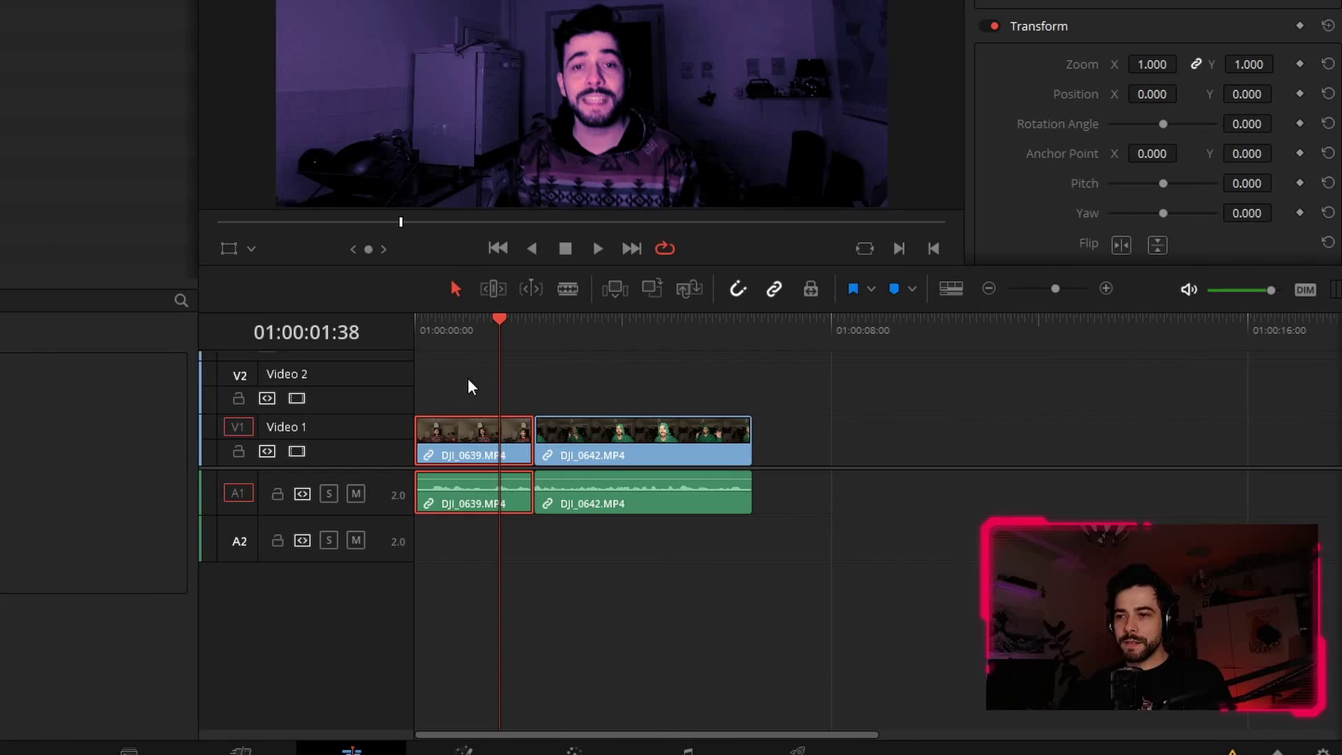
pyautogui.moveTo(468, 379); pyautogui.dragTo(612, 483)
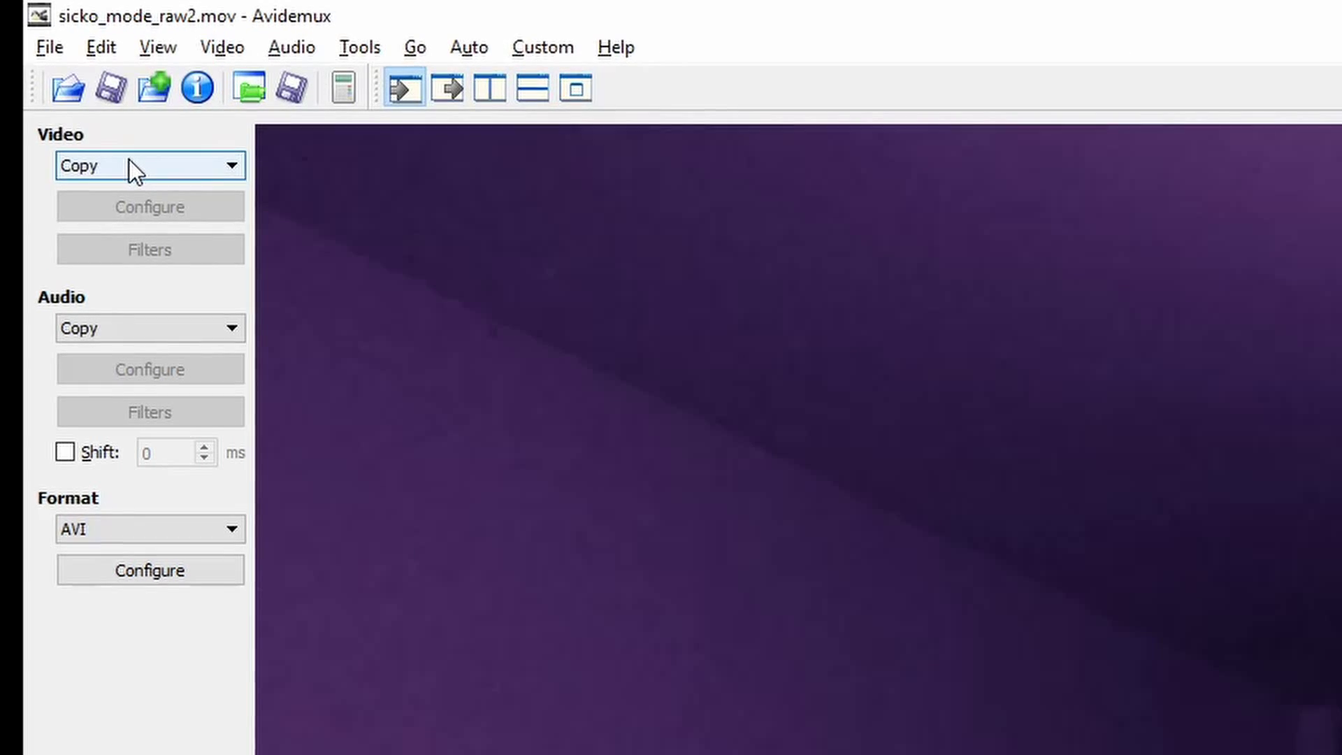
# Step: Switch the video encoder to MPEG-4 ASP (Xvid) with Maximum I-frame Interval 999999999
pyautogui.click(50, 80)
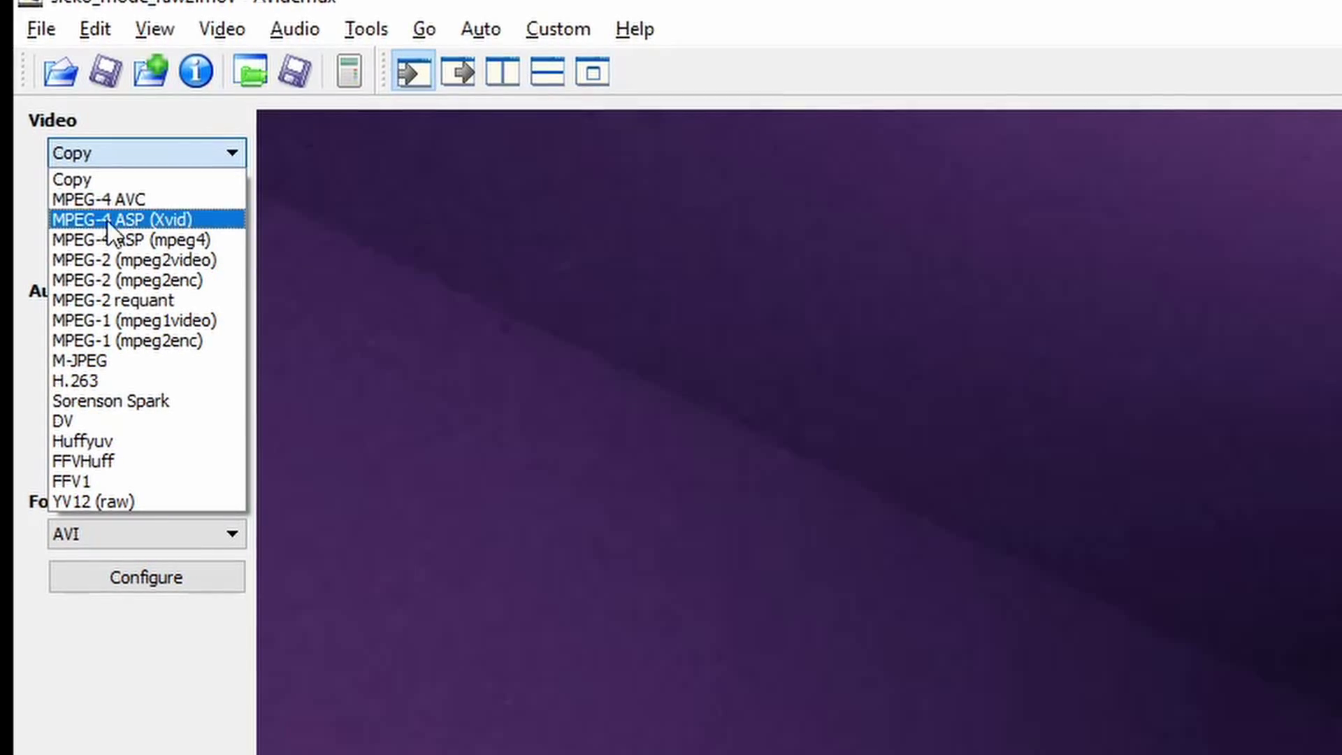
pyautogui.click(166, 222)
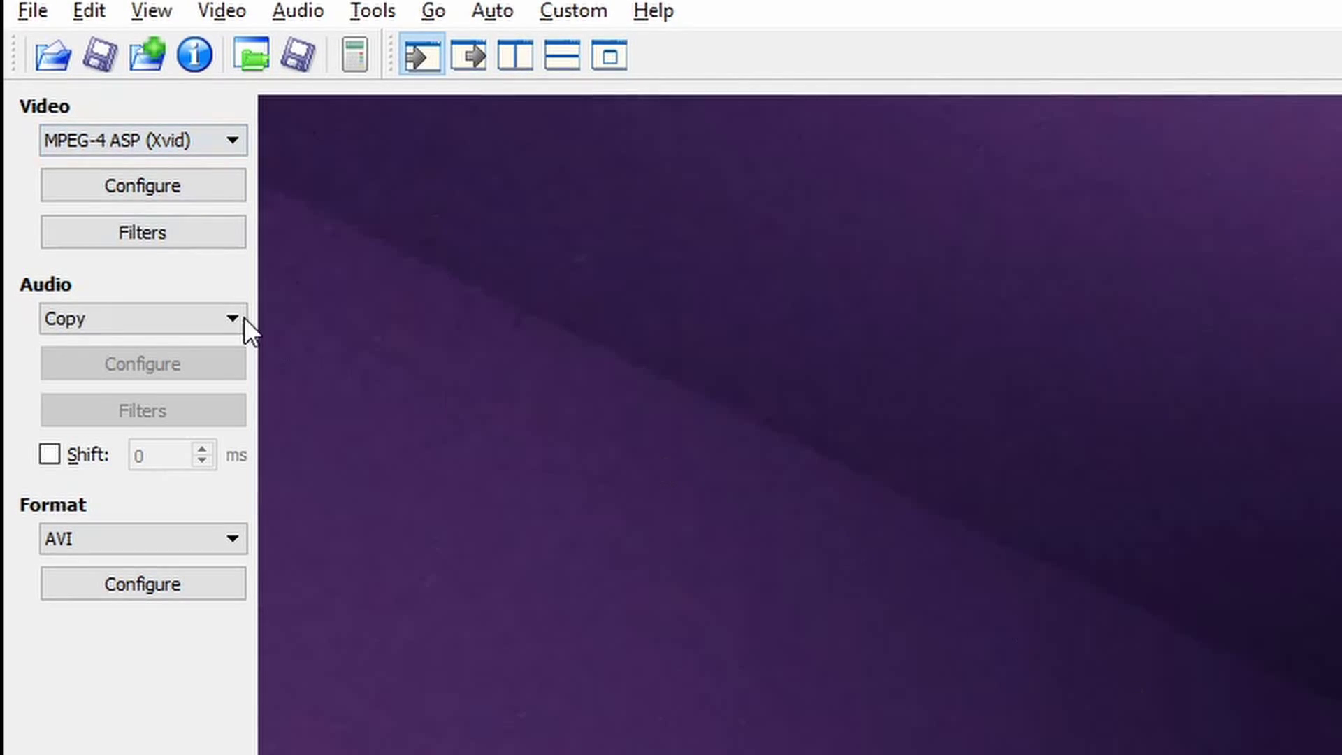
pyautogui.click(151, 179)
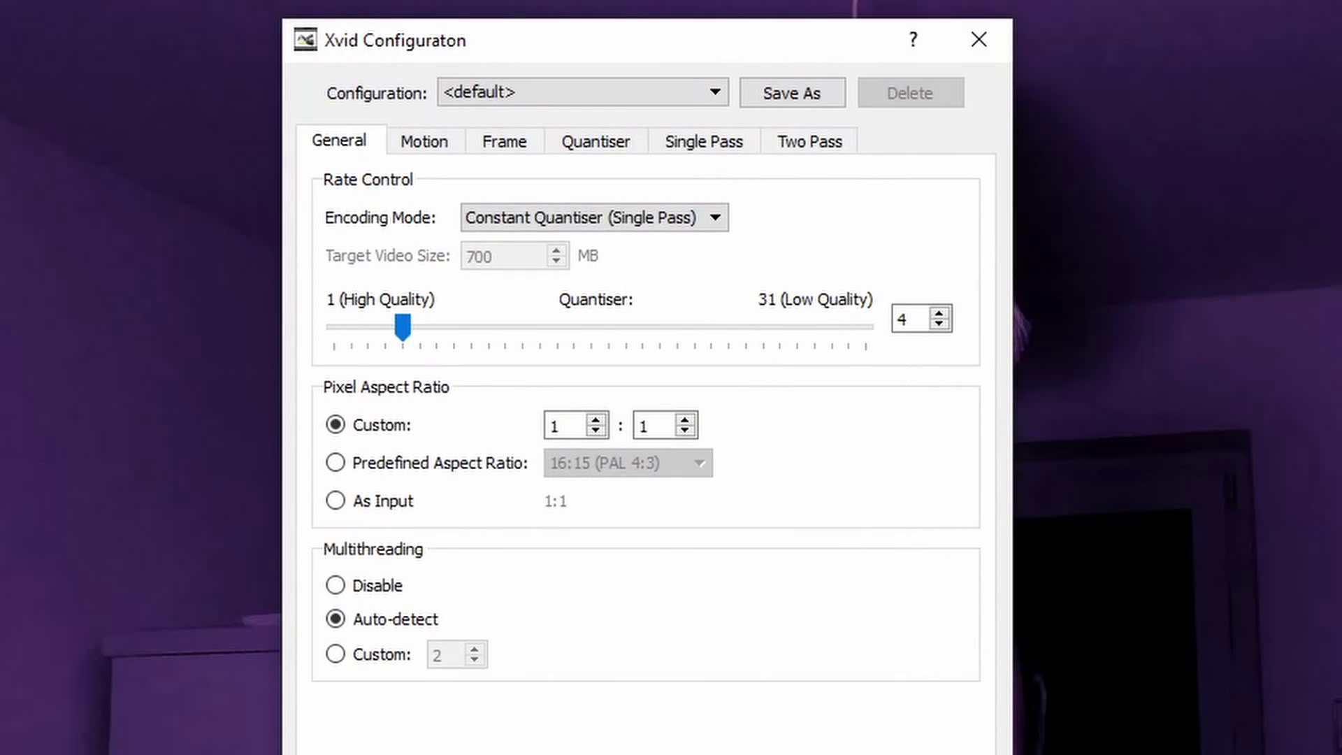
pyautogui.click(503, 142)
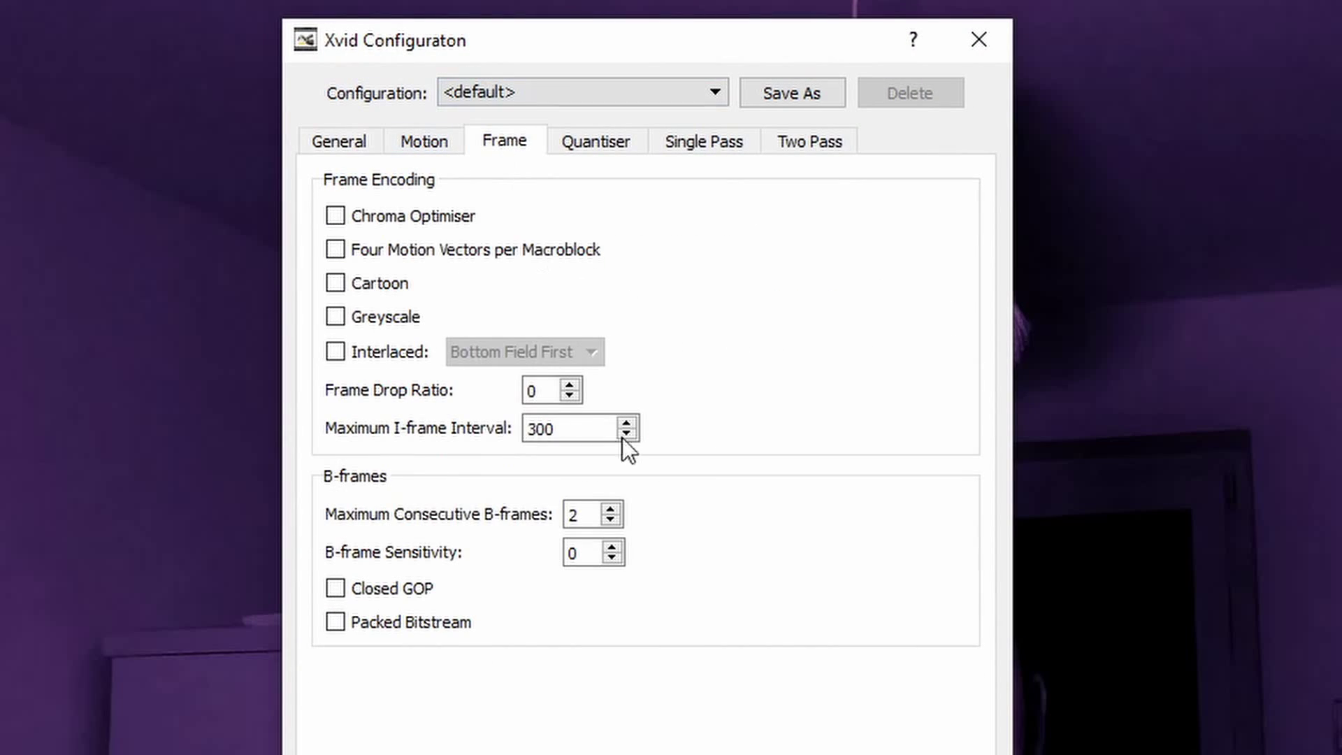
pyautogui.doubleClick(580, 428)
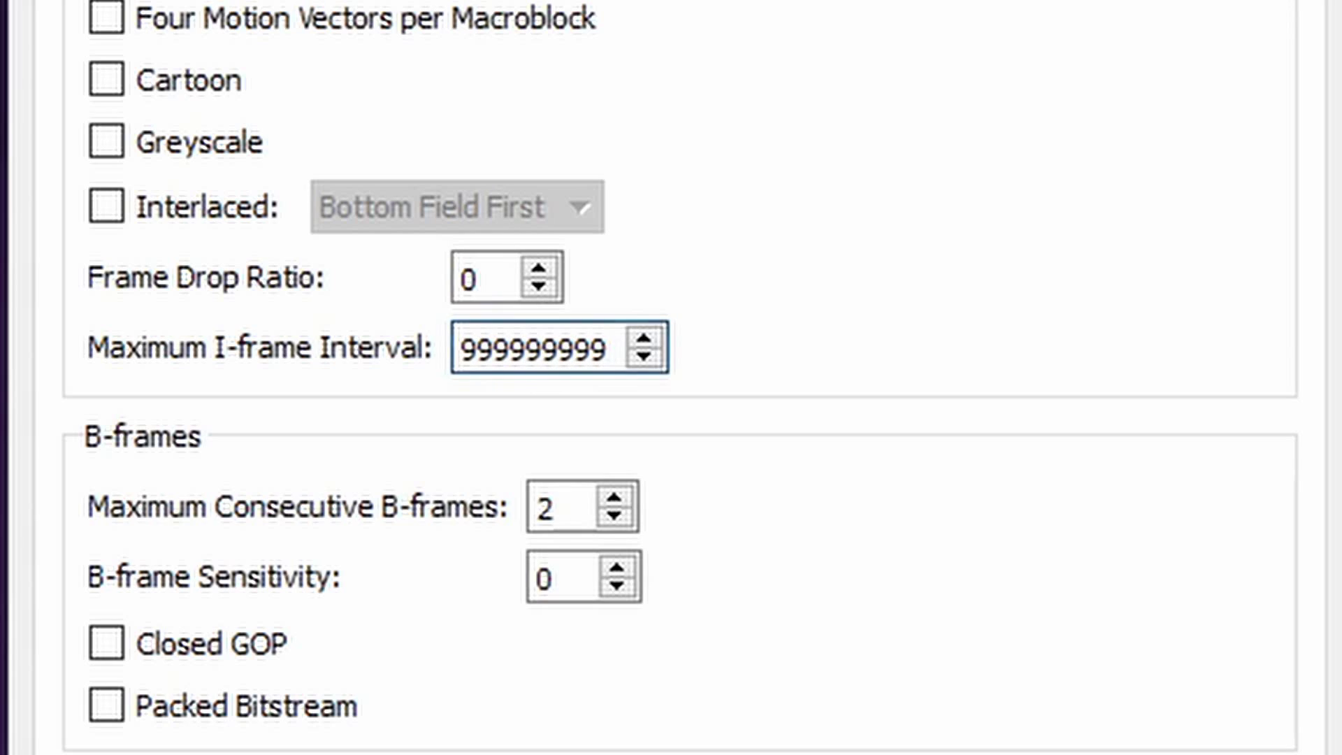
pyautogui.click(934, 608)
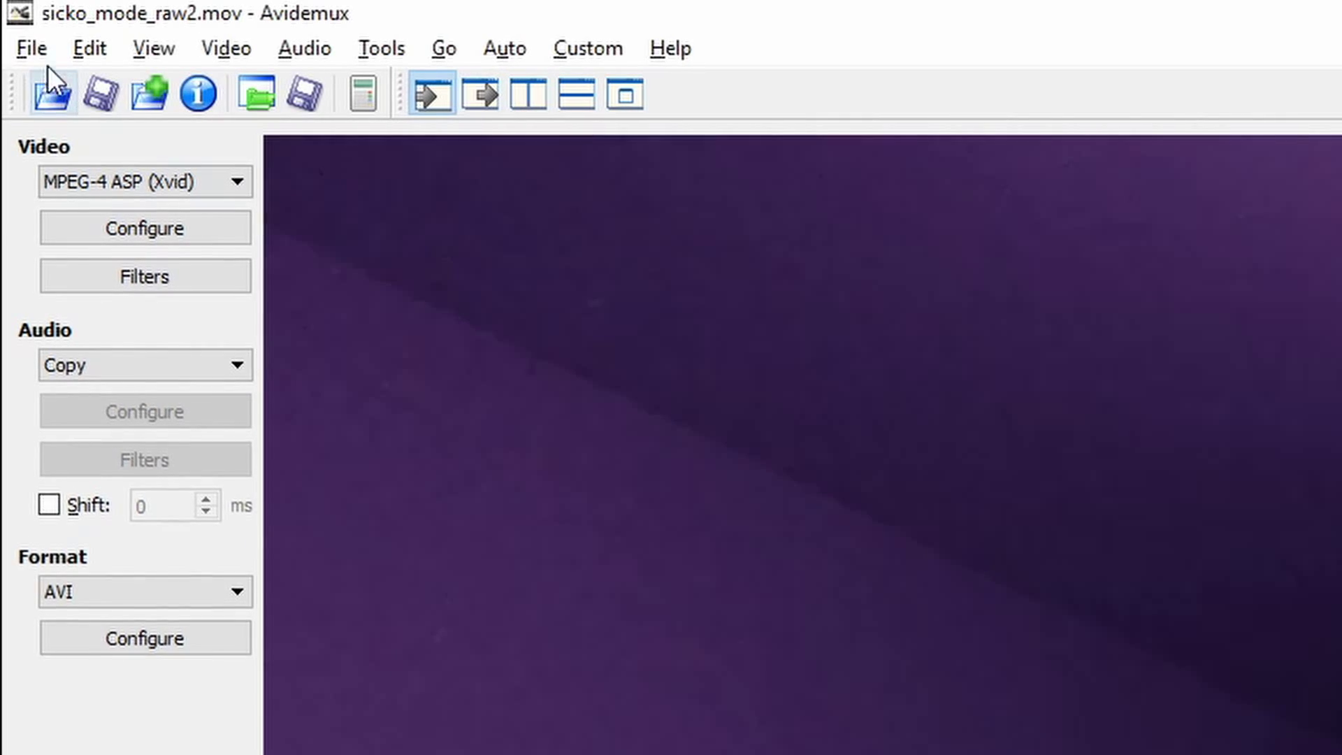
# Step: Save the video as sicko_mode_raw2_999.avi and dismiss the completion message after encoding
pyautogui.click(31, 48)
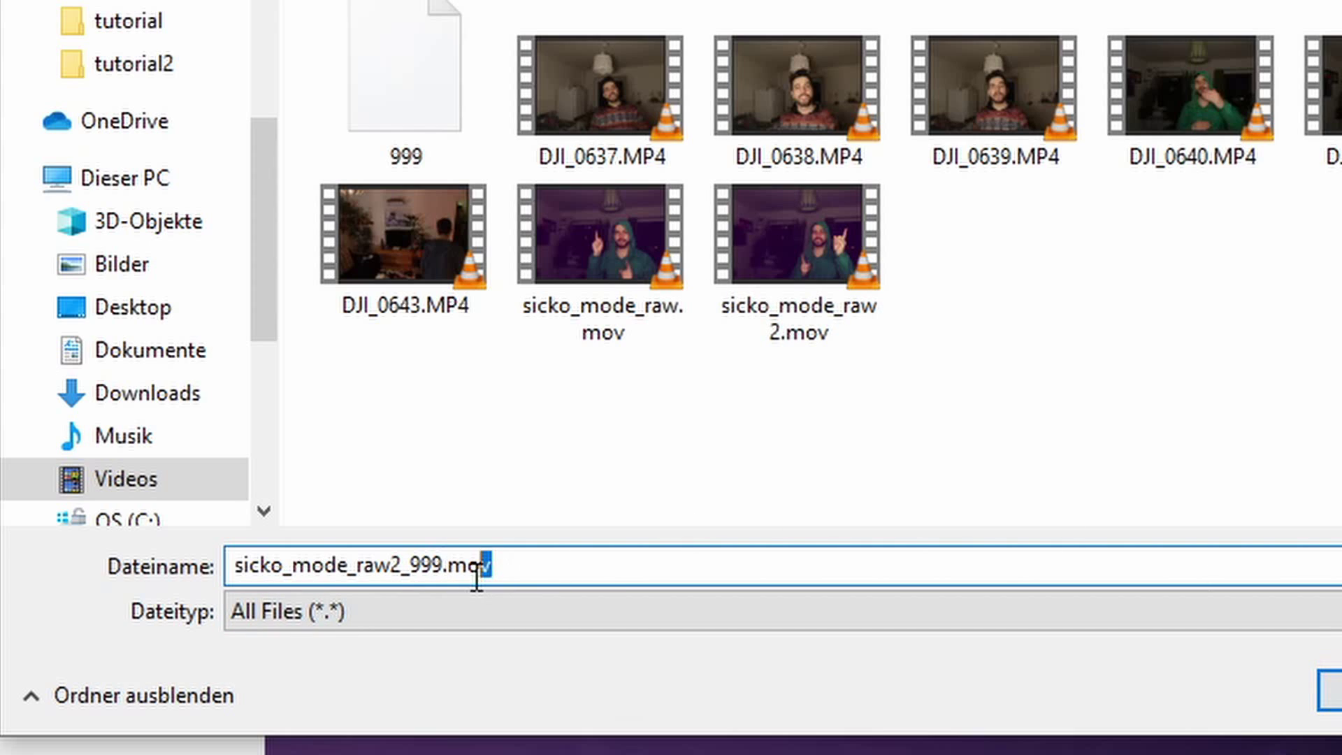
pyautogui.write('.a')
pyautogui.write('vi')
pyautogui.press('Return')
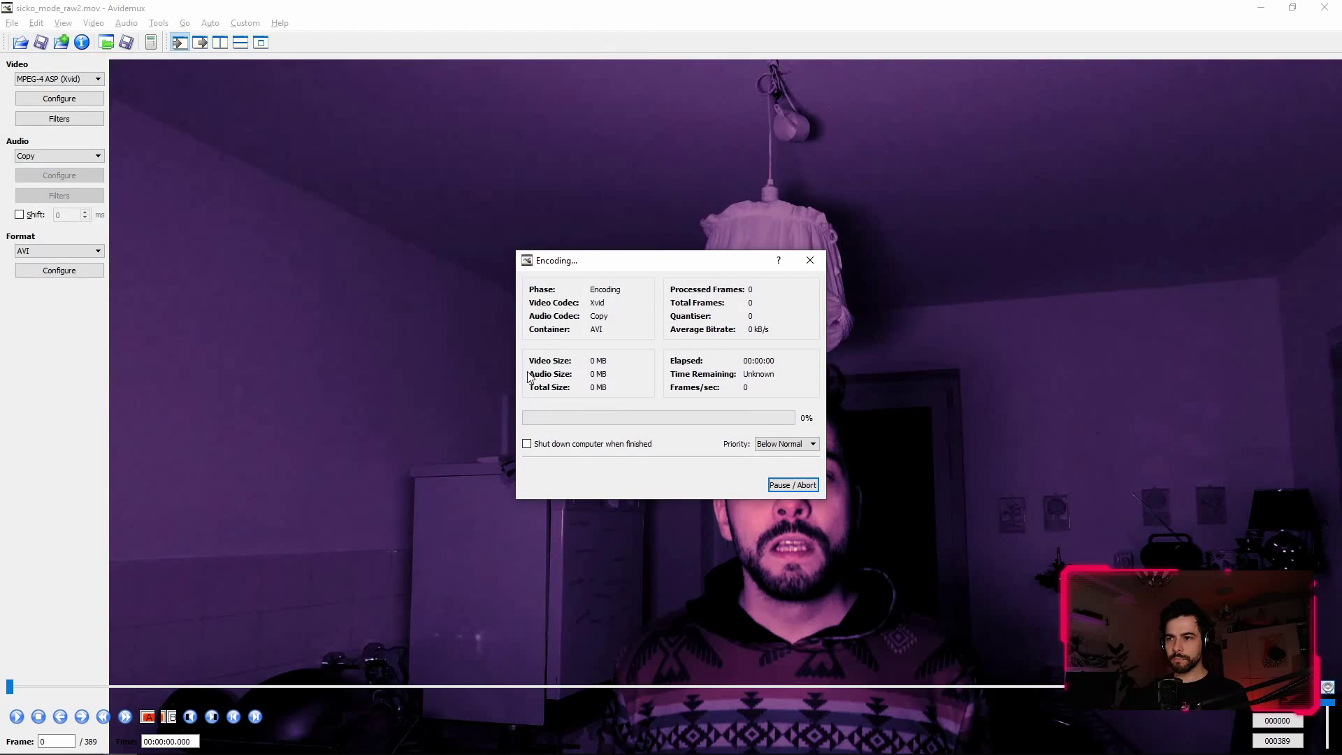
pyautogui.moveTo(586, 266); pyautogui.dragTo(559, 255)
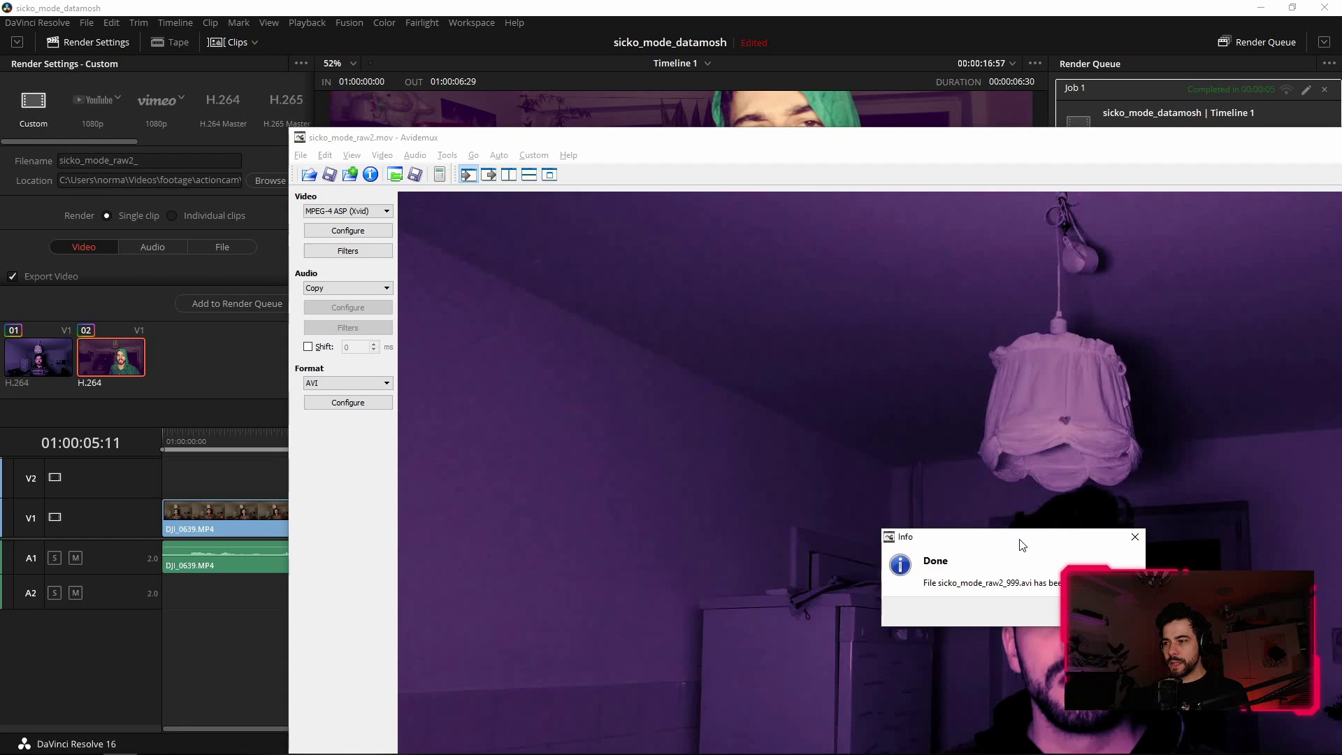
pyautogui.moveTo(1022, 545); pyautogui.dragTo(769, 449)
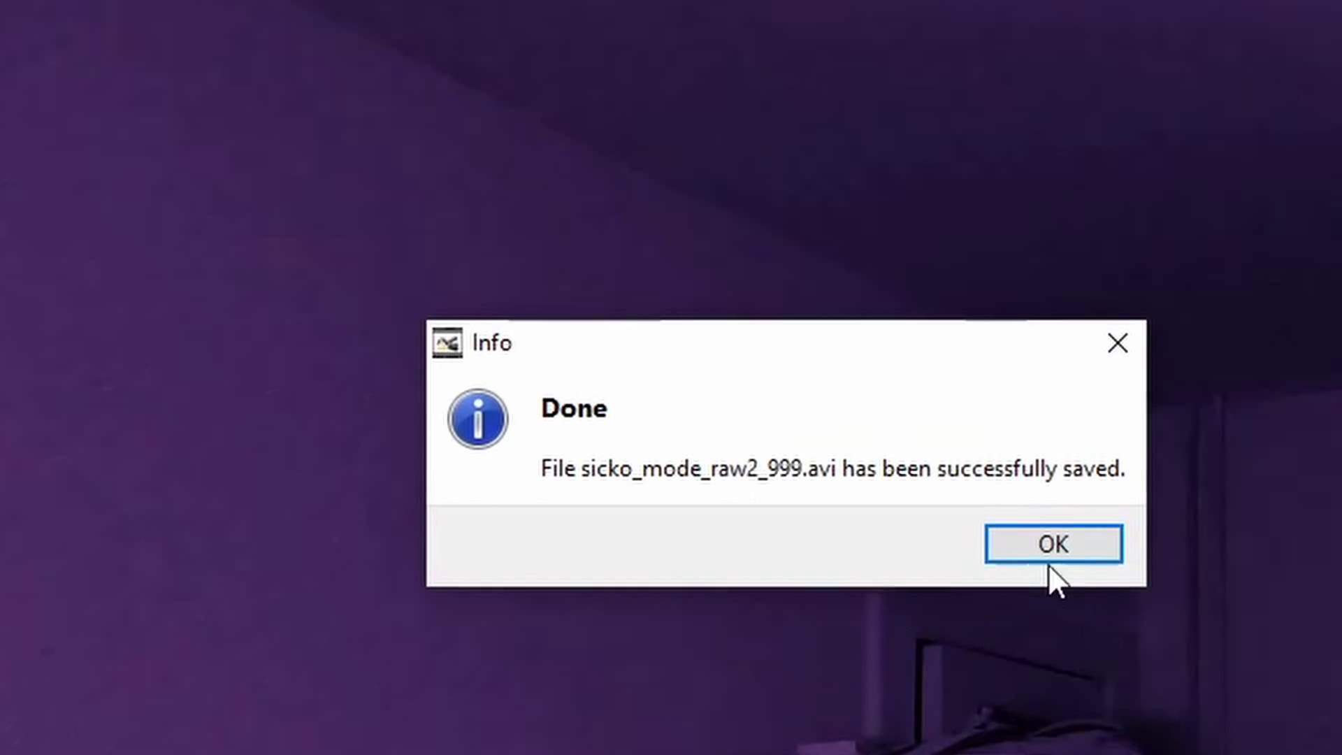
pyautogui.click(1025, 548)
# Step: Close the loaded video and switch the video output from Xvid back to Copy
pyautogui.click(300, 155)
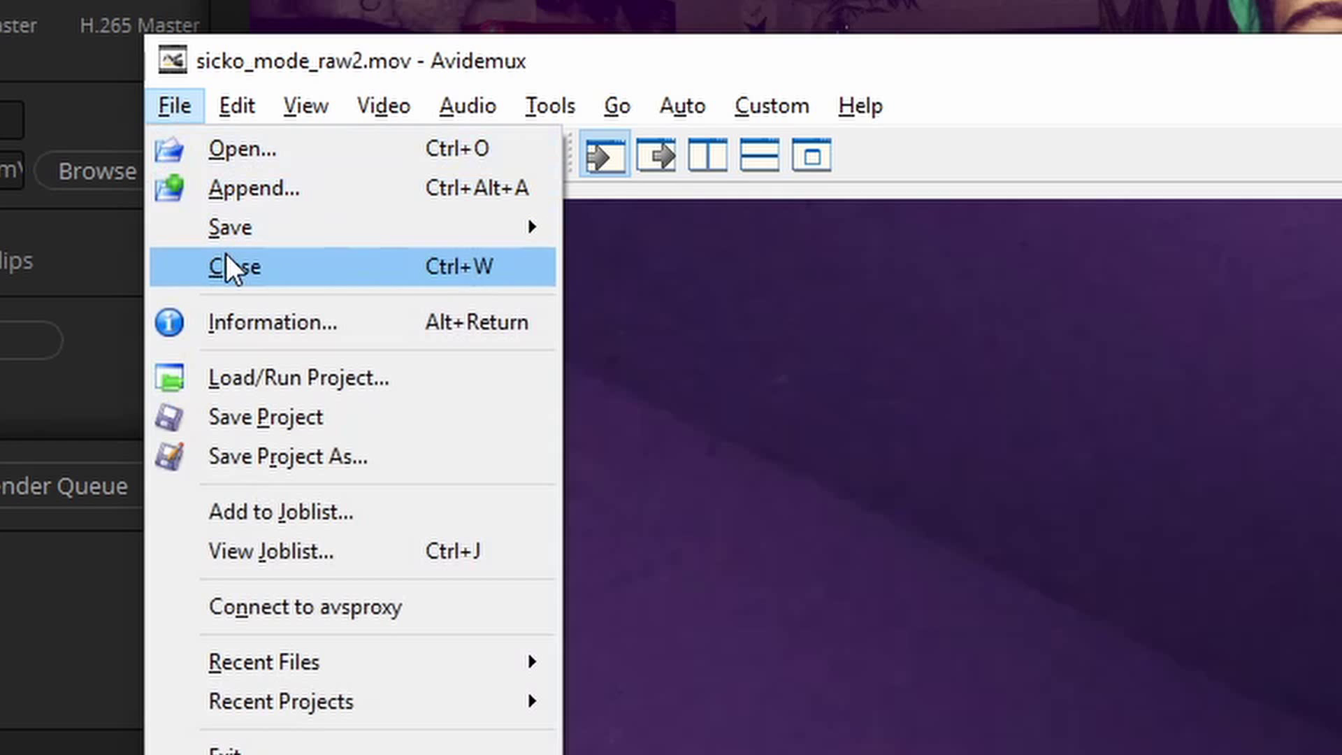
pyautogui.click(226, 256)
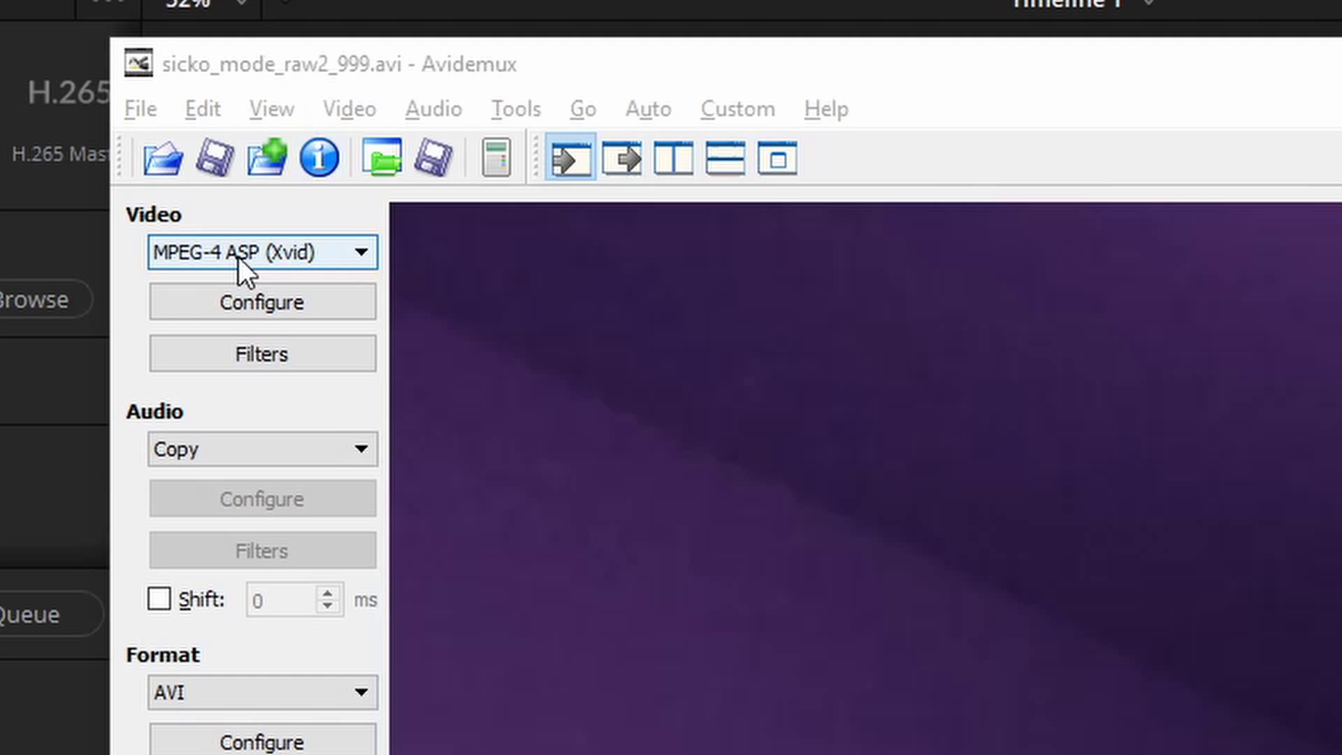
pyautogui.click(352, 166)
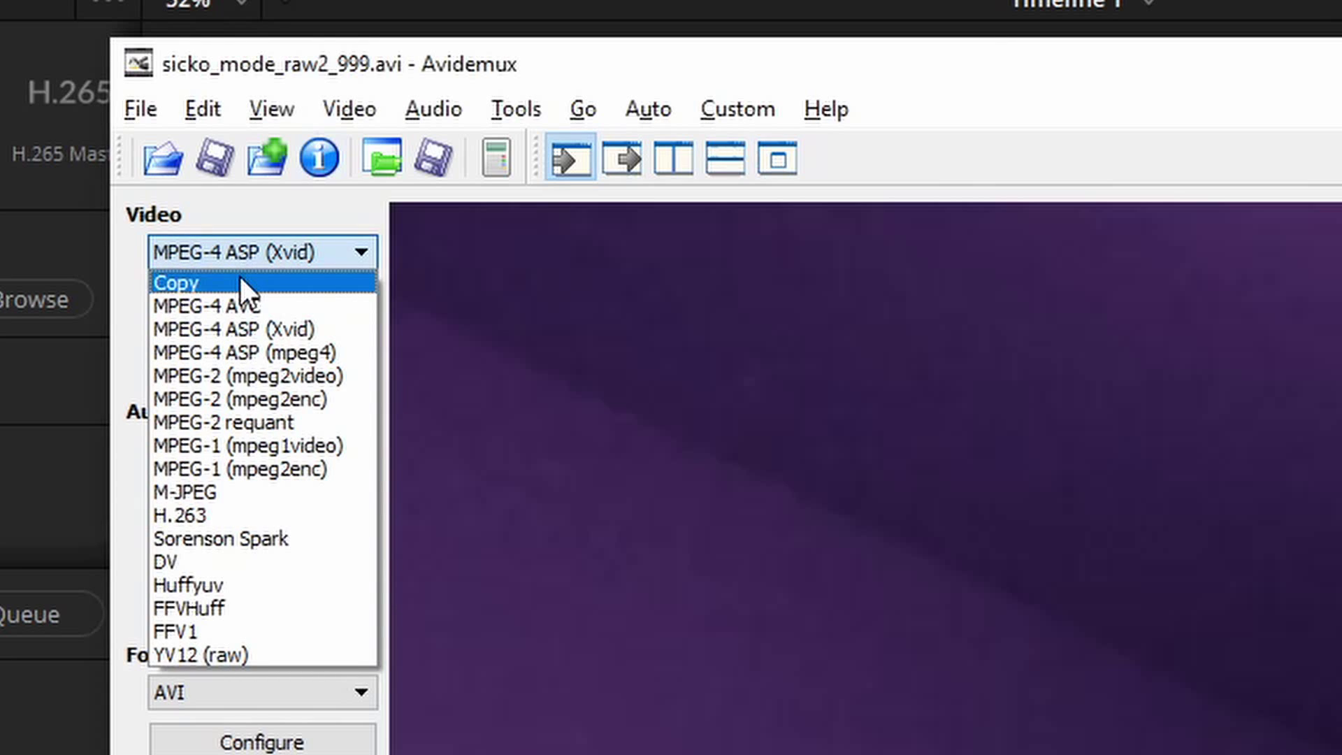
pyautogui.click(240, 282)
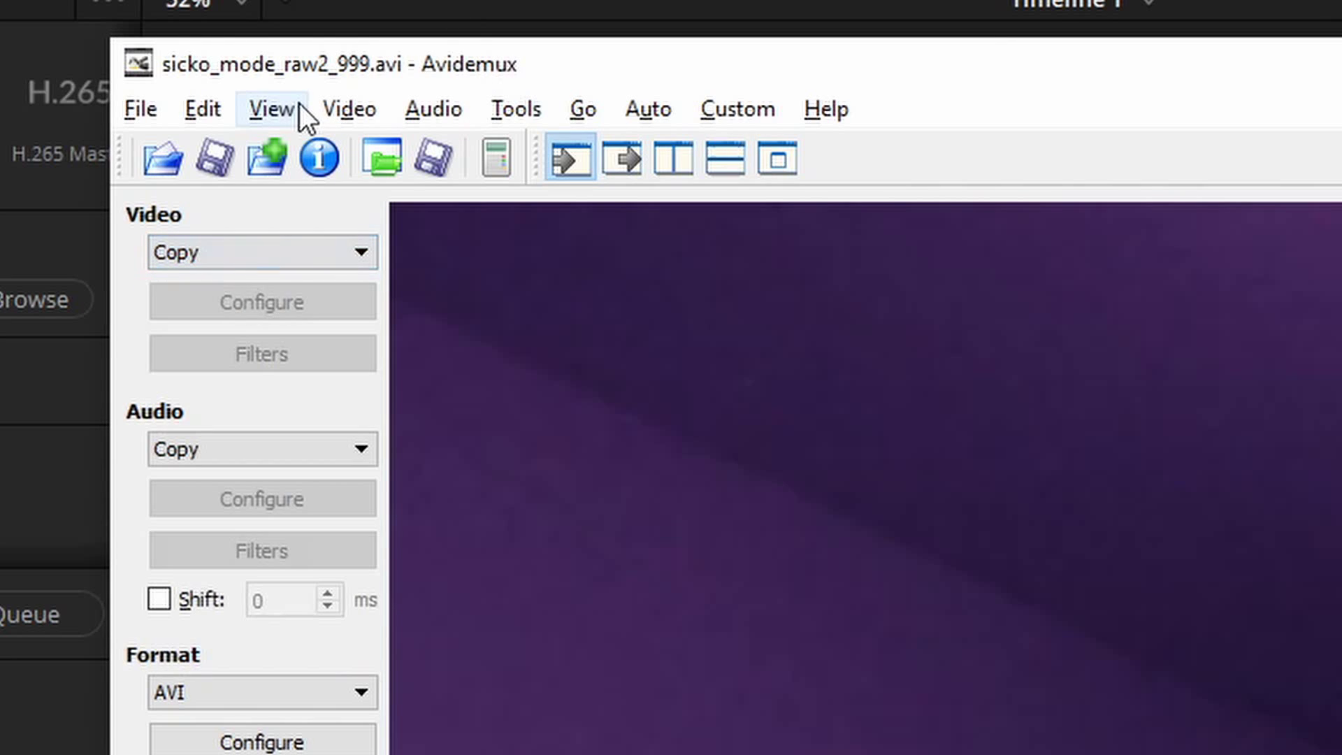
pyautogui.click(269, 107)
# Step: Show the preview at 1:2 zoom and browse the clip to land on I-frame 138
pyautogui.click(348, 192)
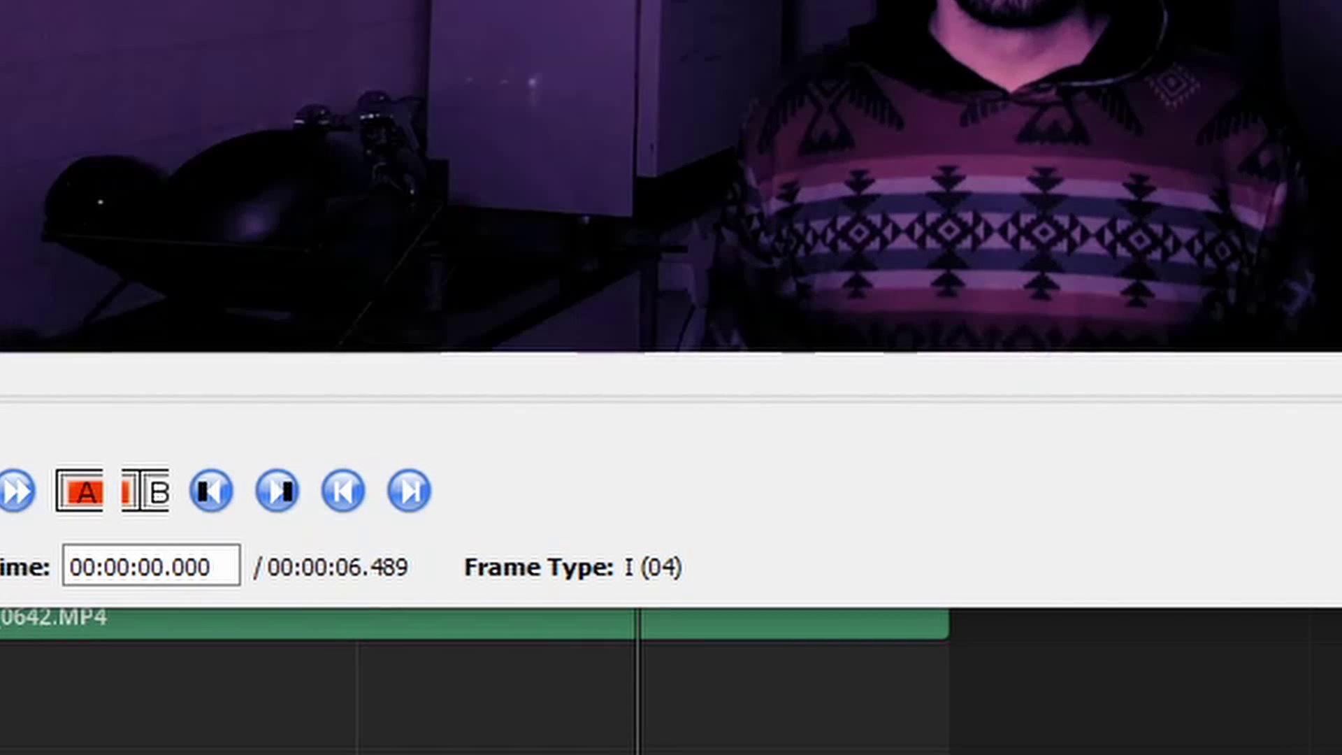
pyautogui.press('Right')
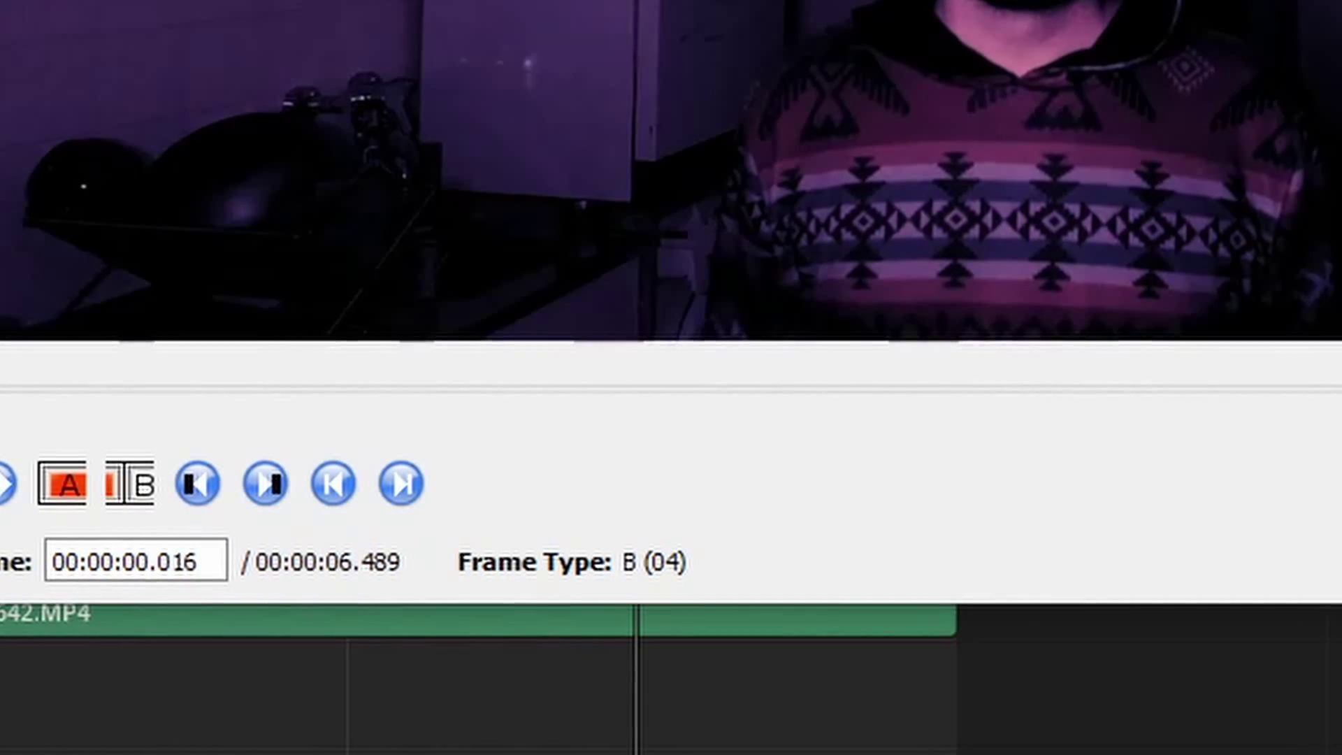
pyautogui.press('Right')
pyautogui.press('Right')
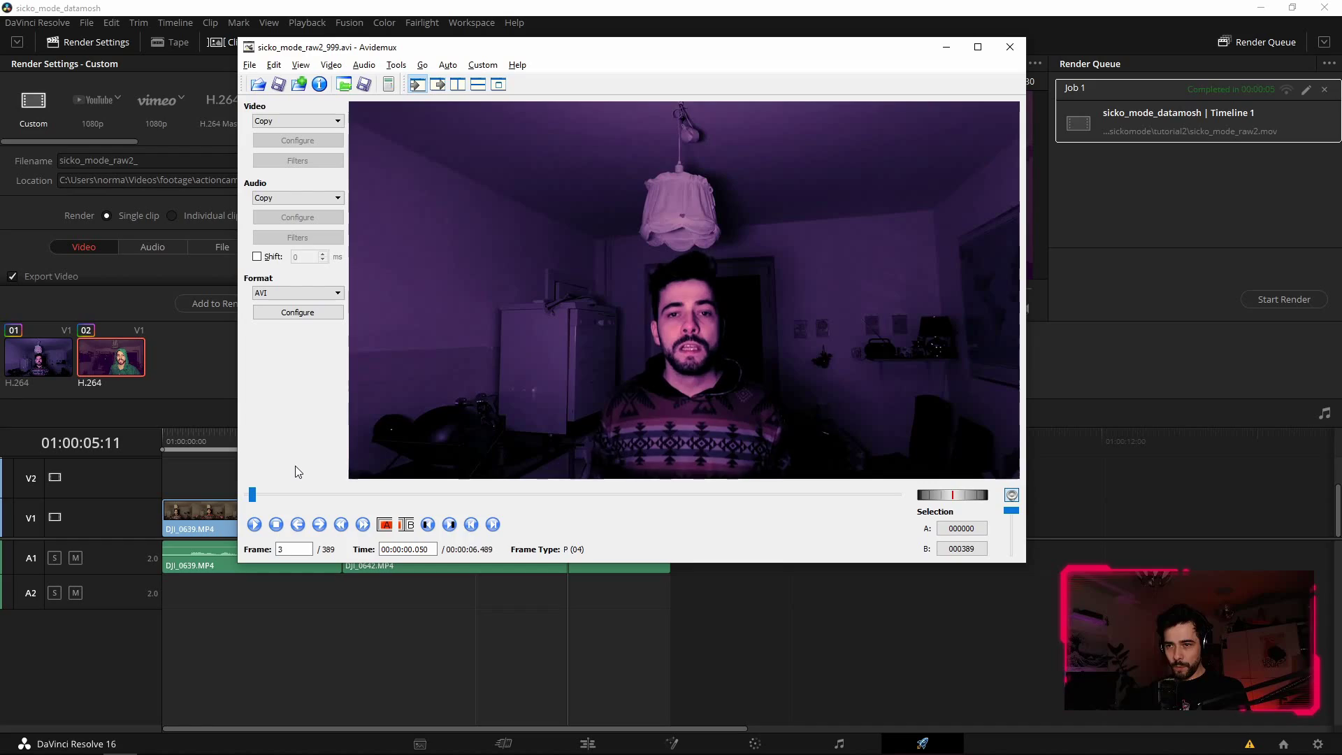
pyautogui.press('Right')
pyautogui.press('Right')
pyautogui.press('Right')
pyautogui.press('Right')
pyautogui.press('Right')
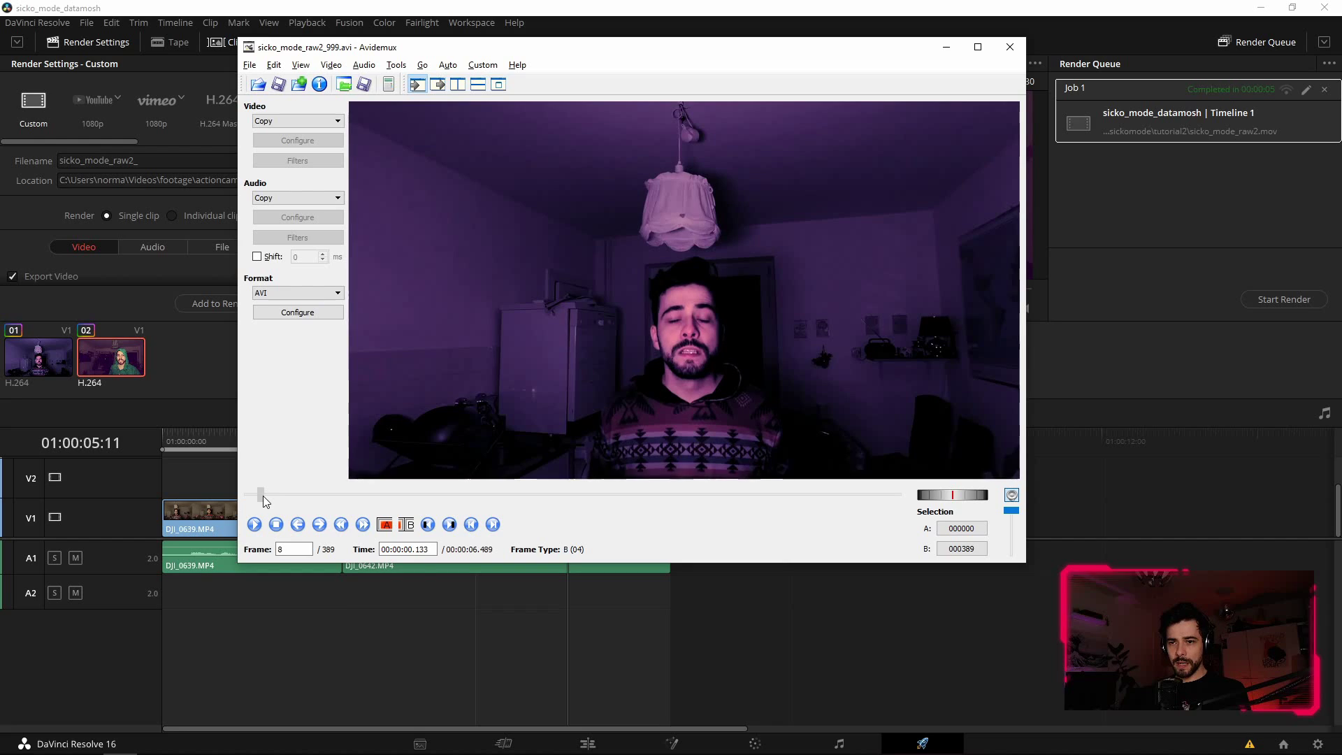
pyautogui.moveTo(263, 496); pyautogui.dragTo(590, 495)
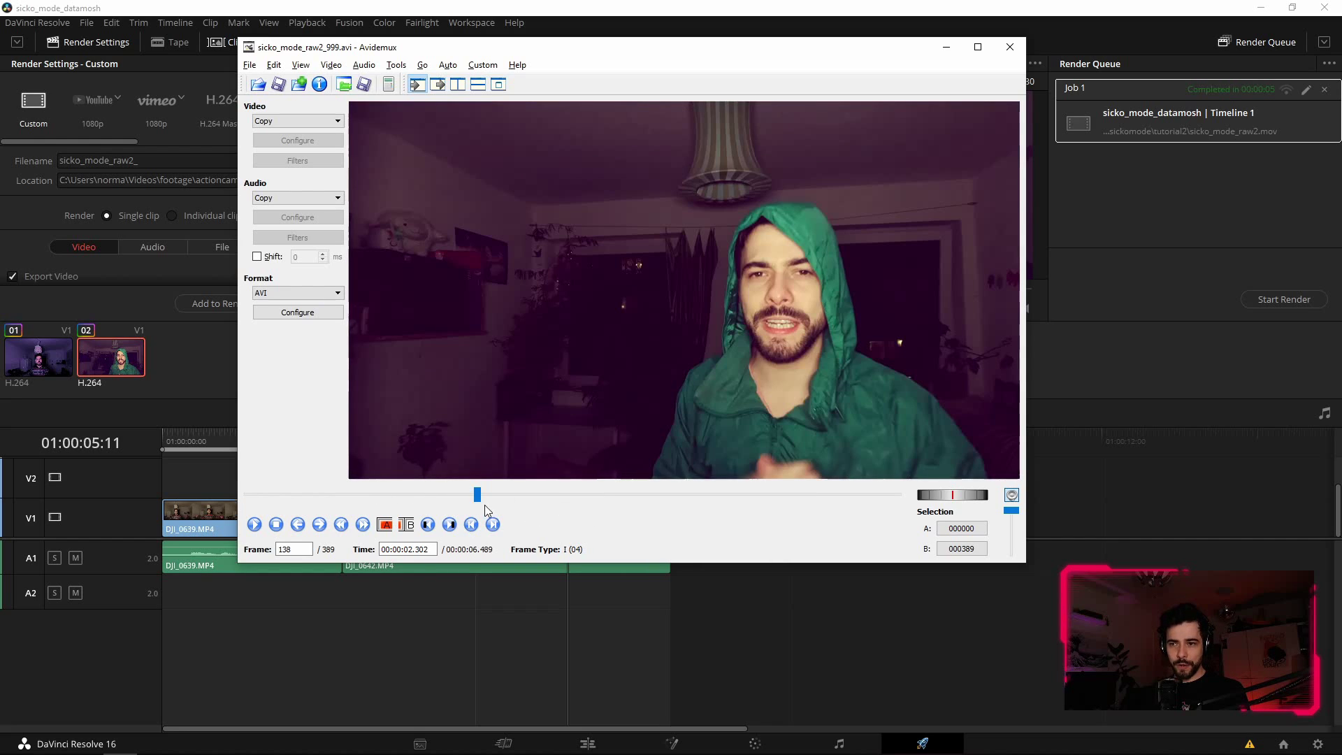
pyautogui.moveTo(478, 494); pyautogui.dragTo(411, 502)
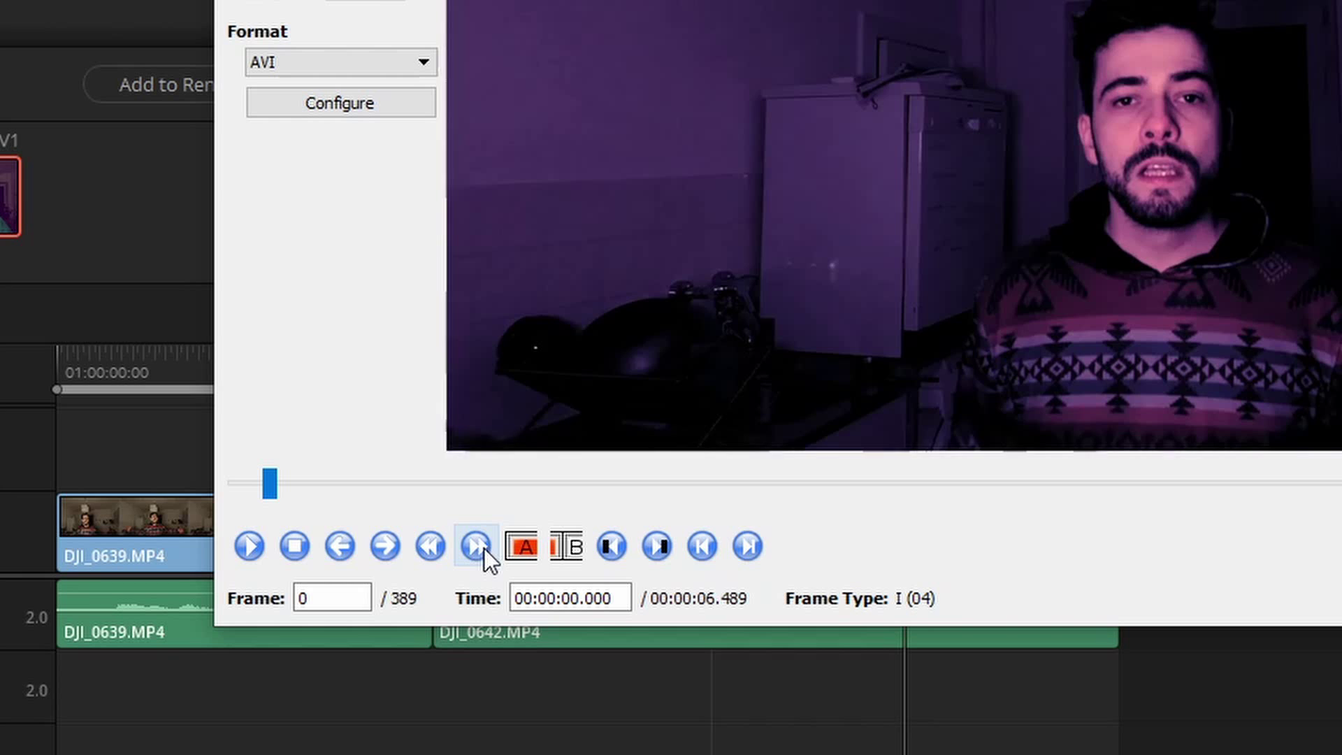
pyautogui.click(476, 546)
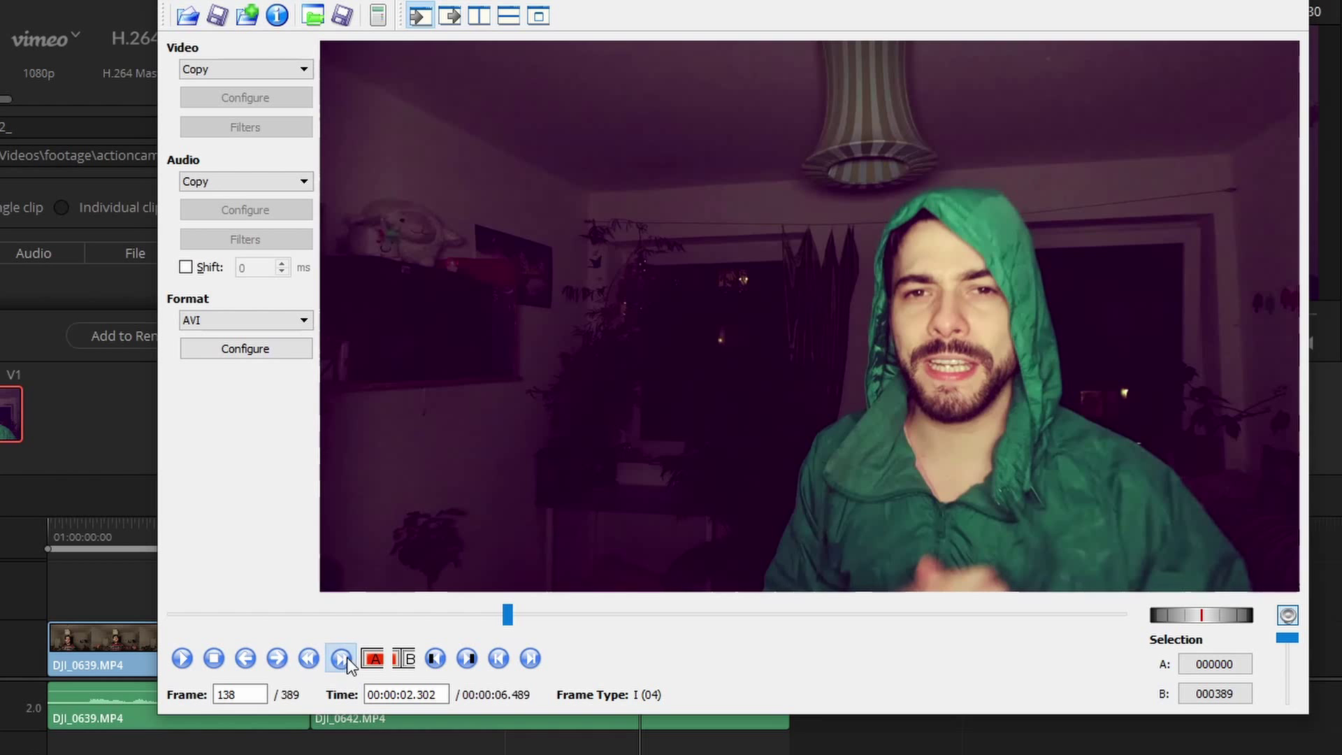
pyautogui.press('Home')
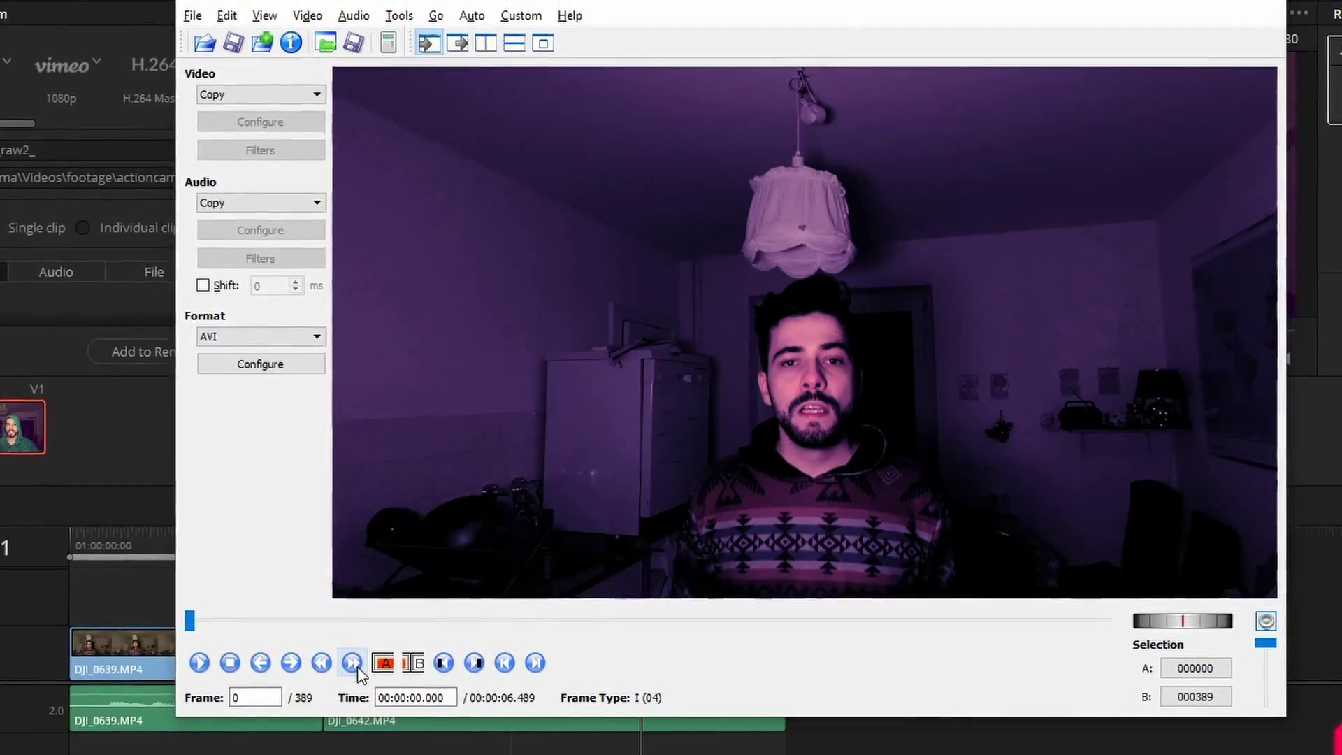
pyautogui.click(352, 662)
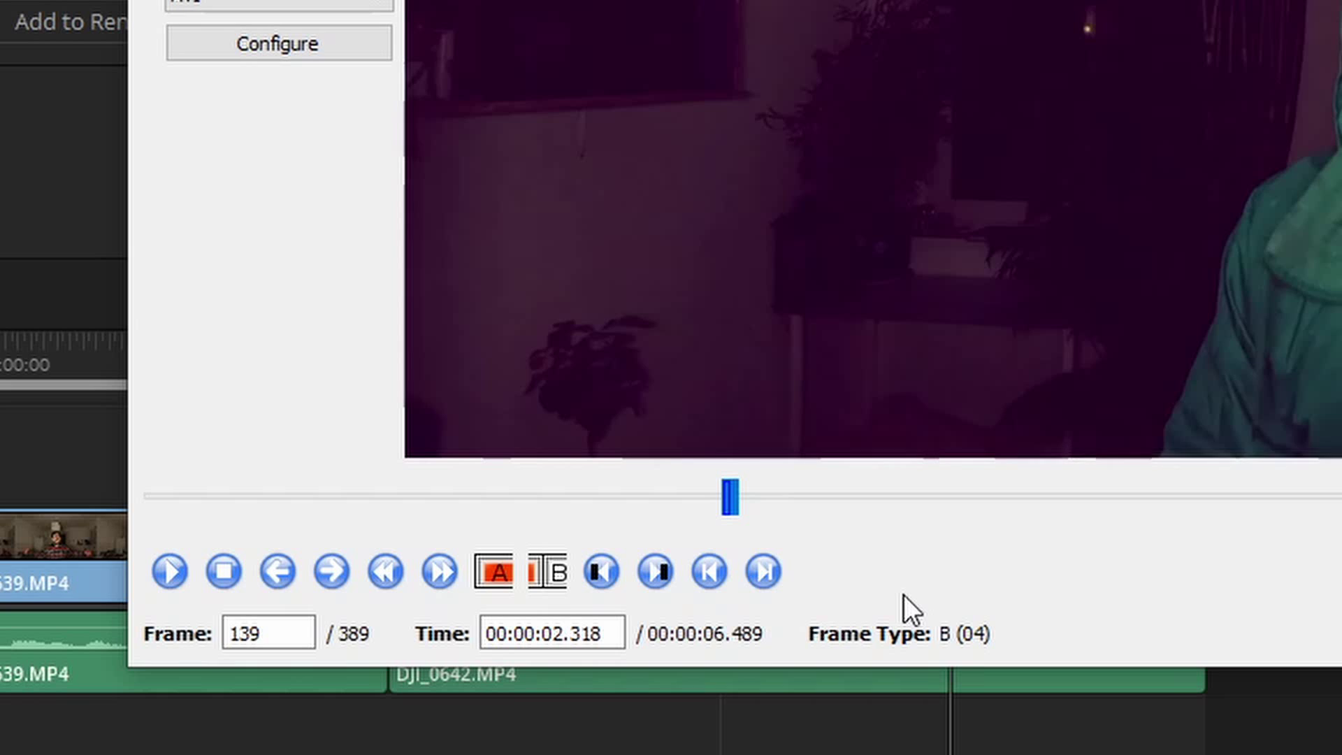
# Step: Delete the I-frame at frame 138 and return the slider to the clip start
pyautogui.press('Delete')
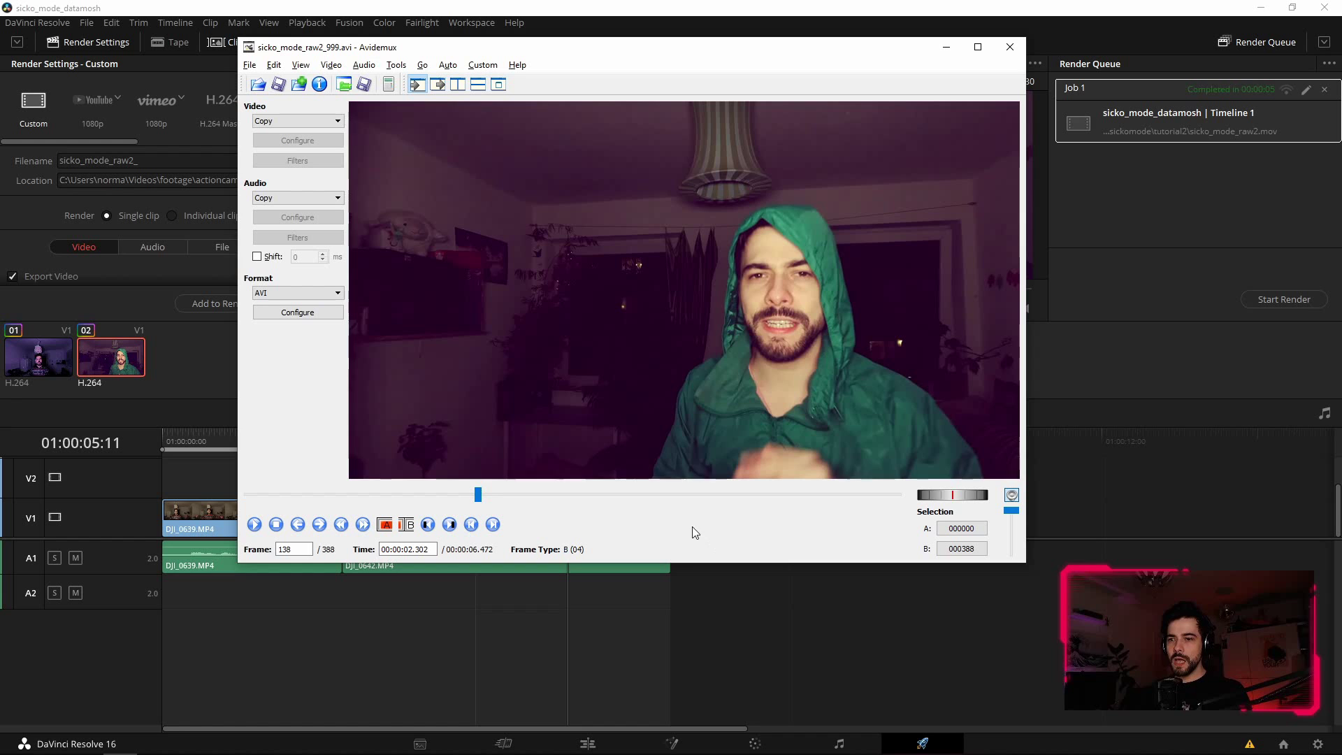
pyautogui.moveTo(477, 497); pyautogui.dragTo(315, 498)
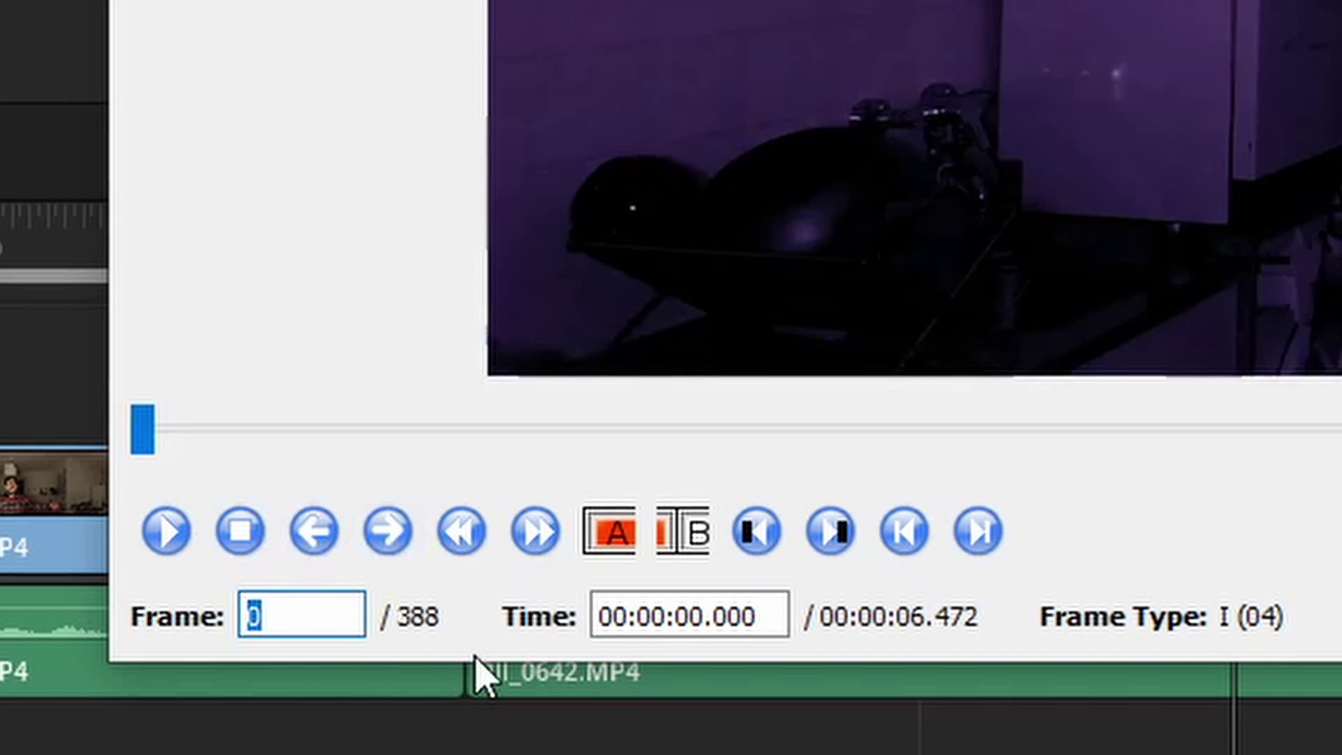
# Step: Jump to frame 100, then mark frames 102 to 103 as the A–B selection
pyautogui.write('100')
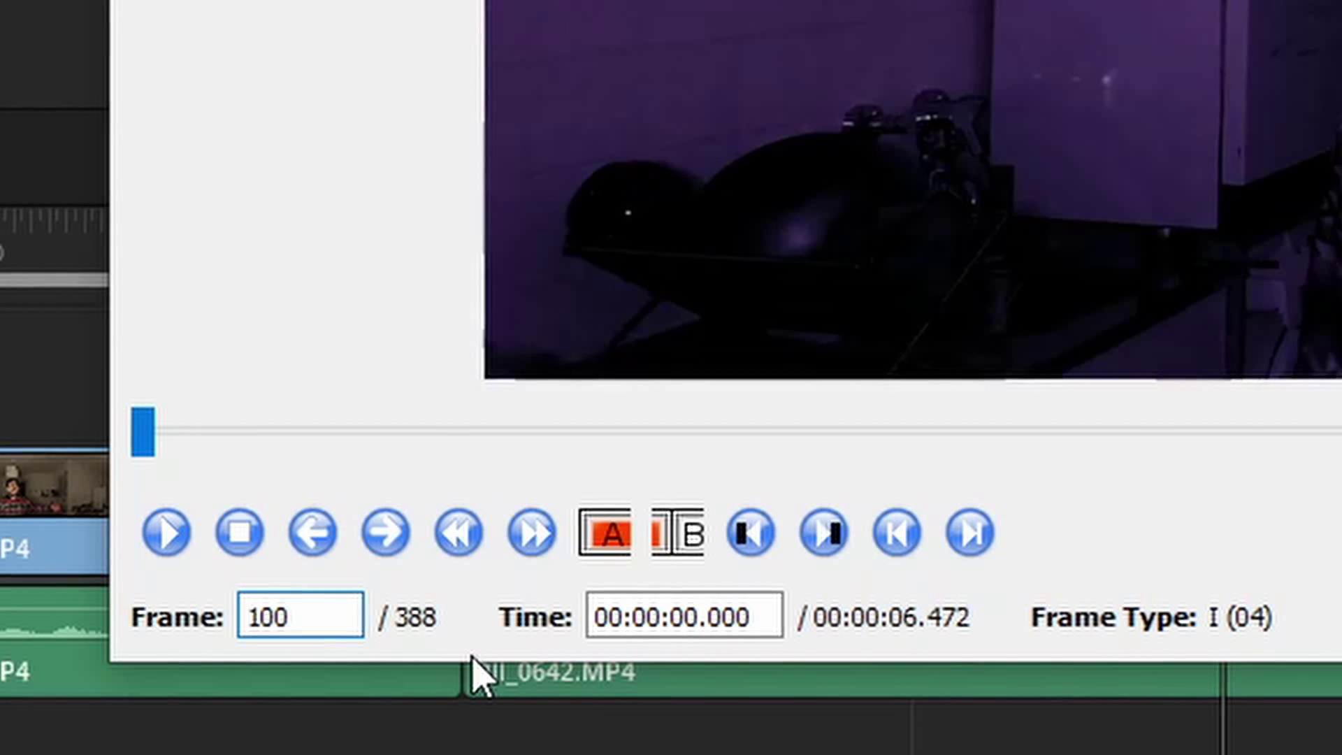
pyautogui.press('Return')
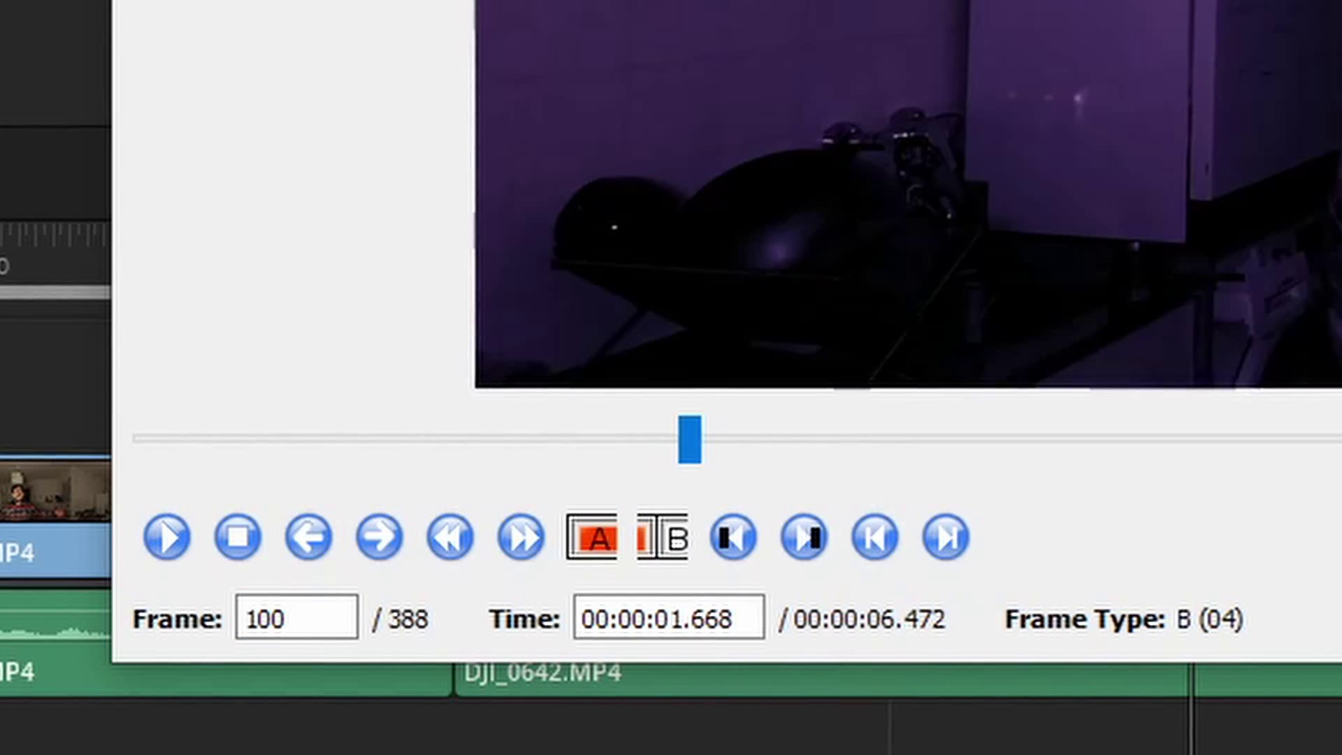
pyautogui.press('Right')
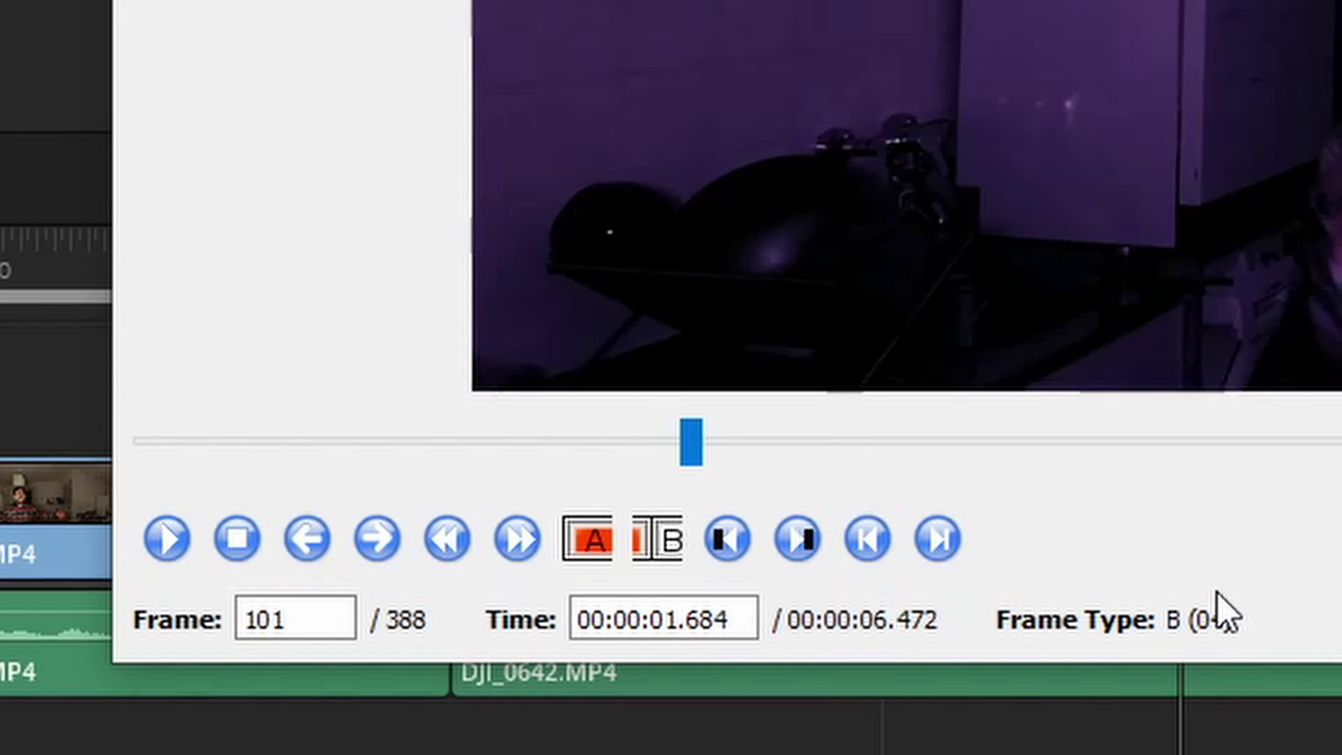
pyautogui.press('Right')
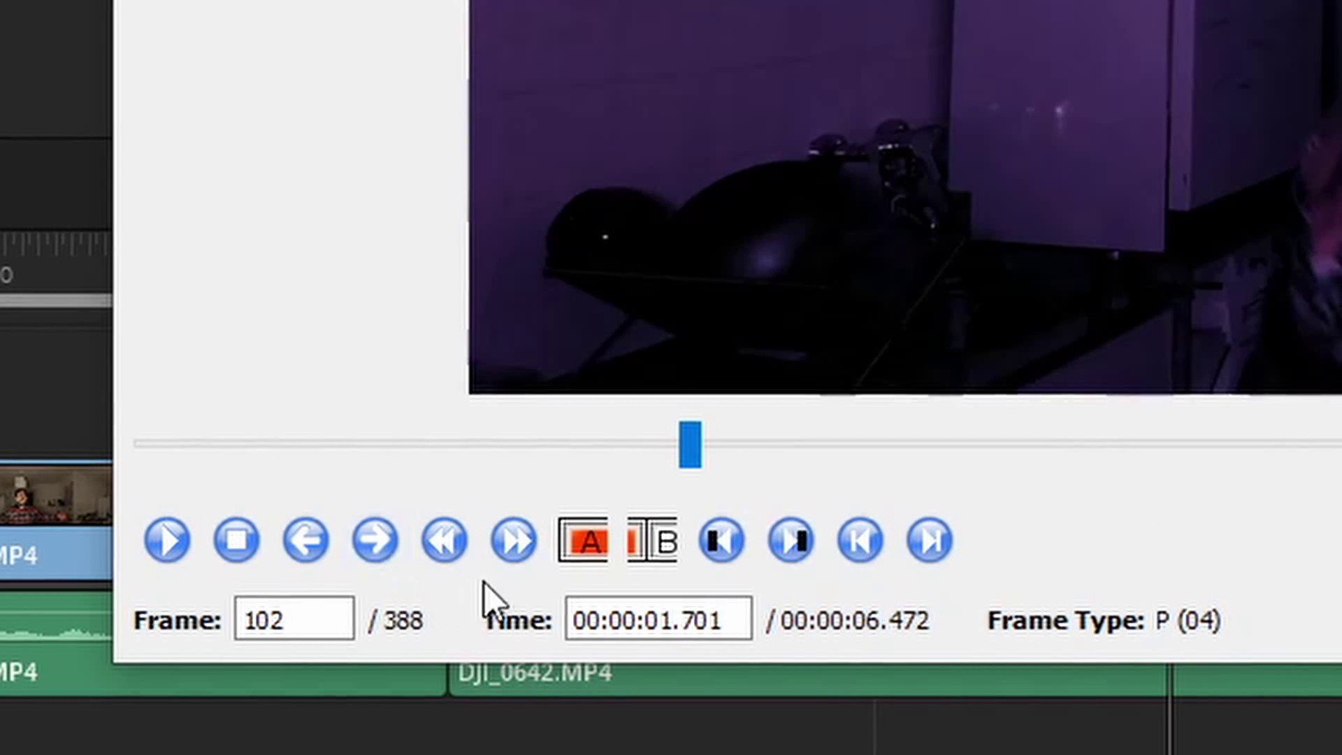
pyautogui.click(578, 539)
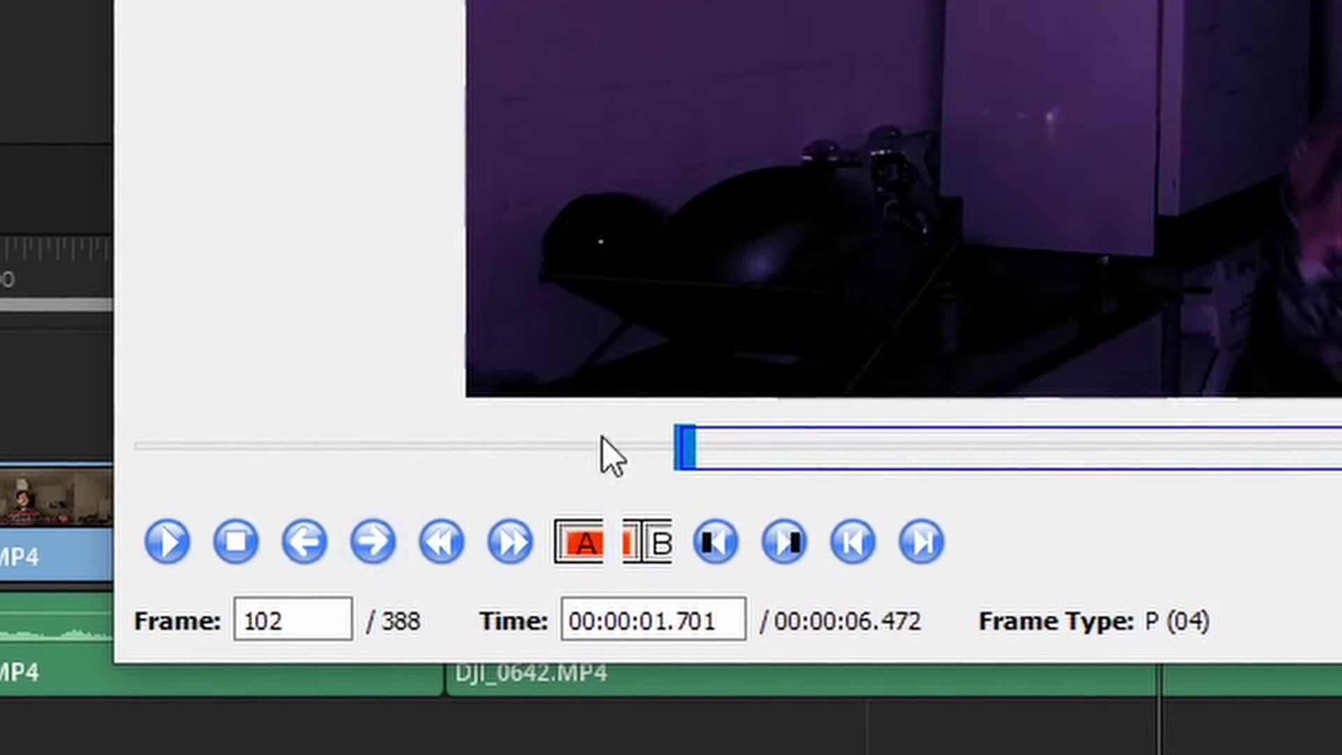
pyautogui.press('Right')
pyautogui.click(646, 551)
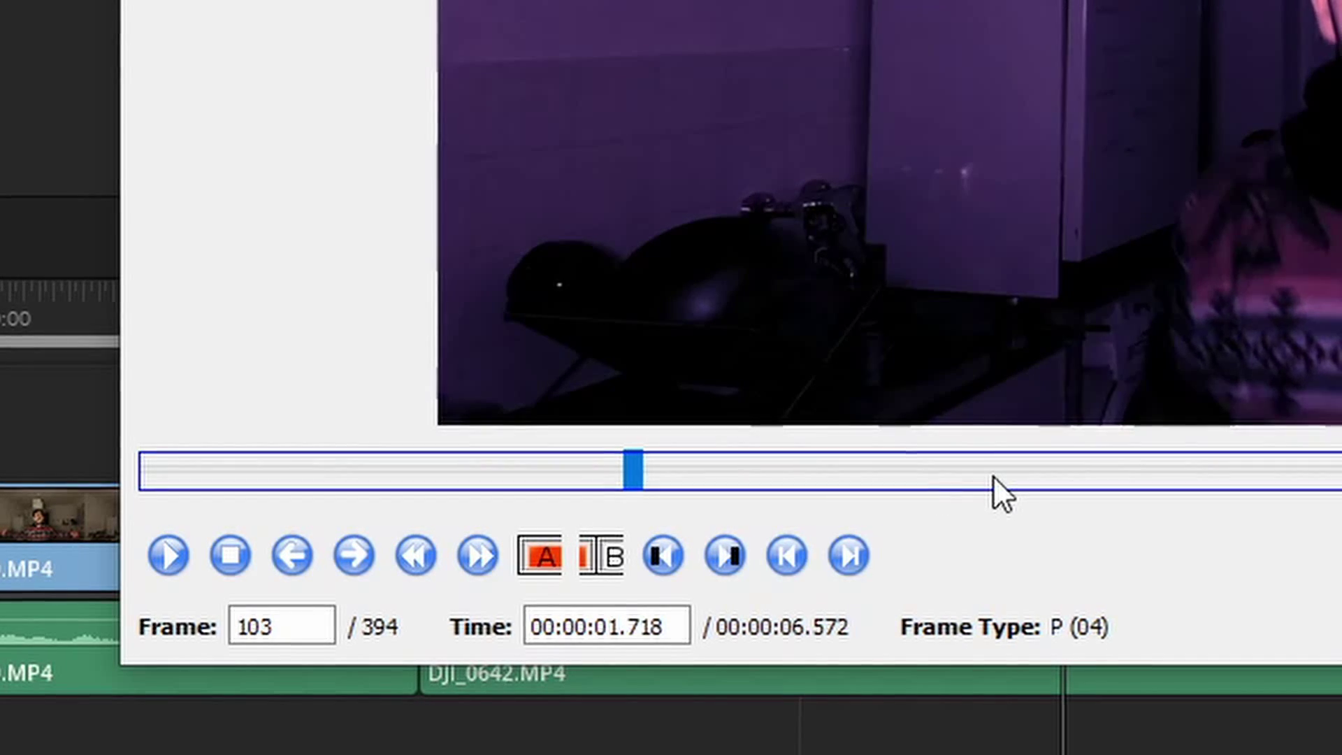
# Step: Preview the clip, then mark and delete the frame at 123
pyautogui.press('space')
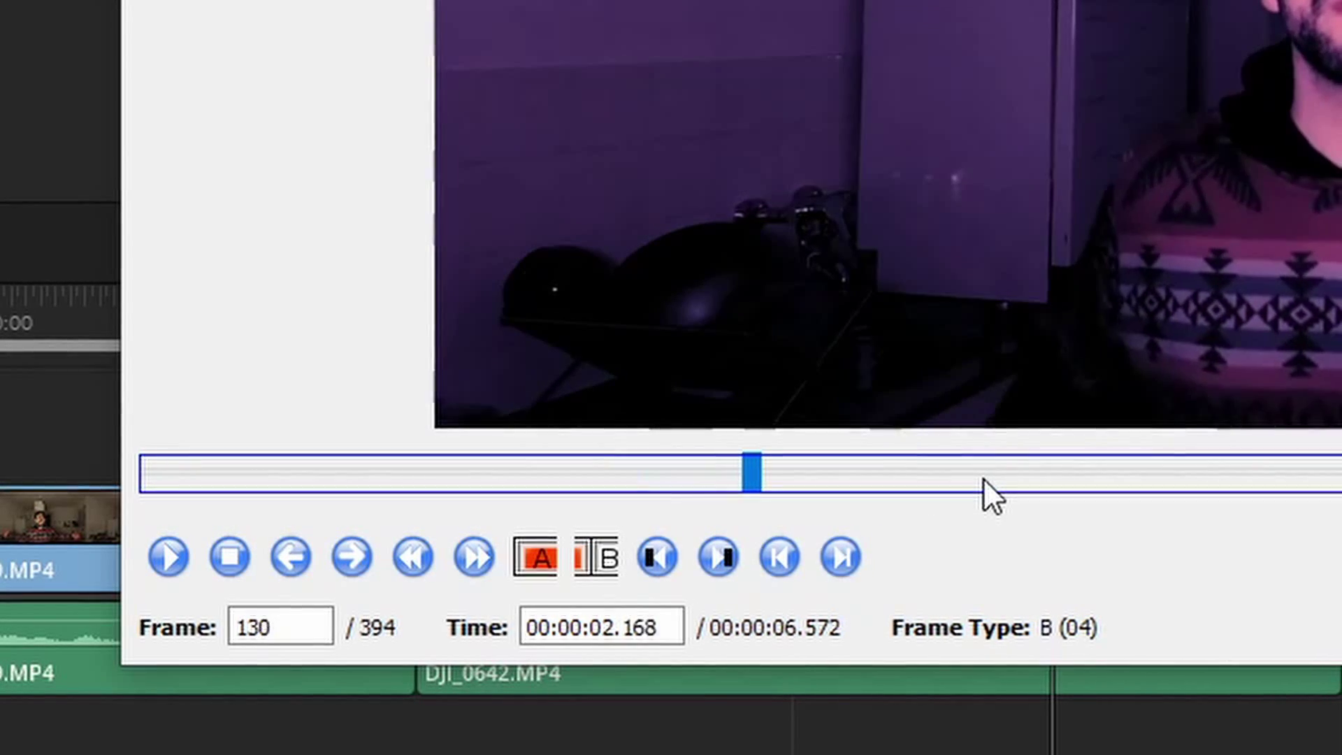
pyautogui.press('space')
pyautogui.press('Left')
pyautogui.press('Left')
pyautogui.press('Left')
pyautogui.press('Left')
pyautogui.press('Left')
pyautogui.press('Left')
pyautogui.press('Left')
pyautogui.press('Left')
pyautogui.press('Left')
pyautogui.press('Left')
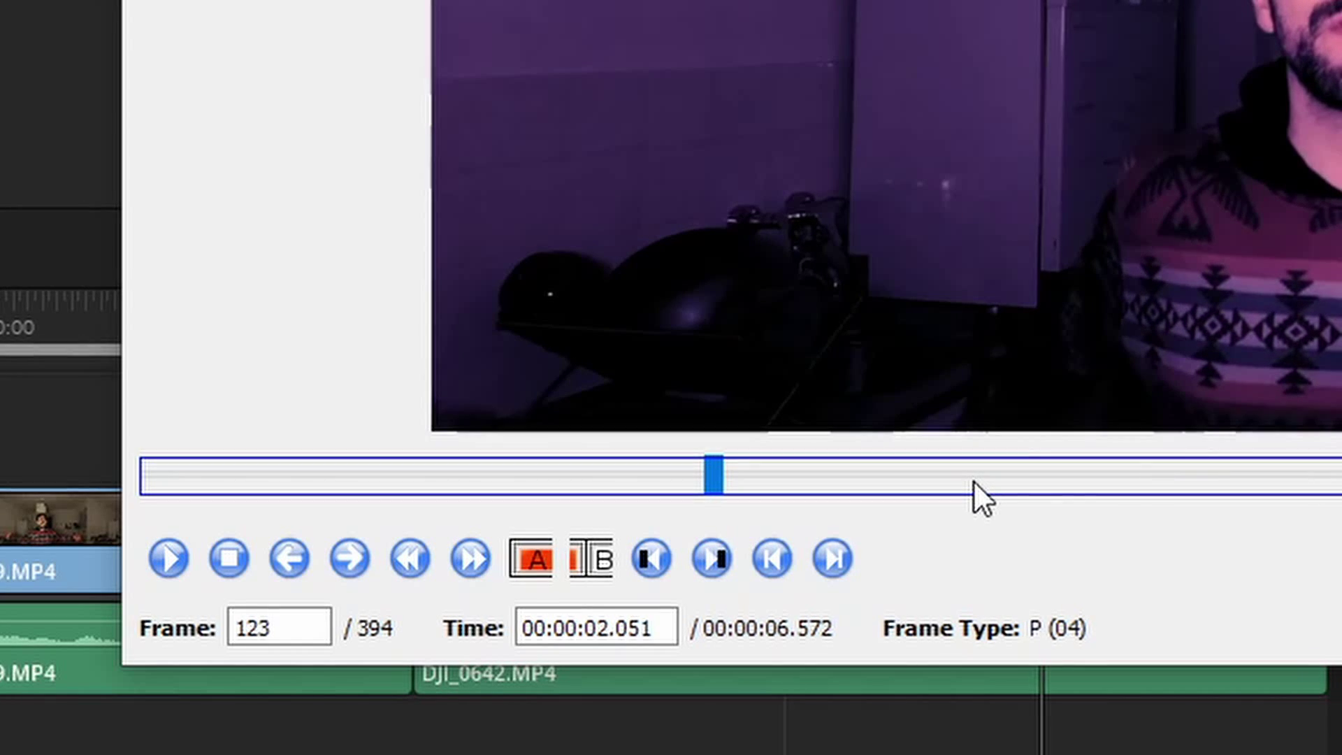
pyautogui.press('Right')
pyautogui.press('Right')
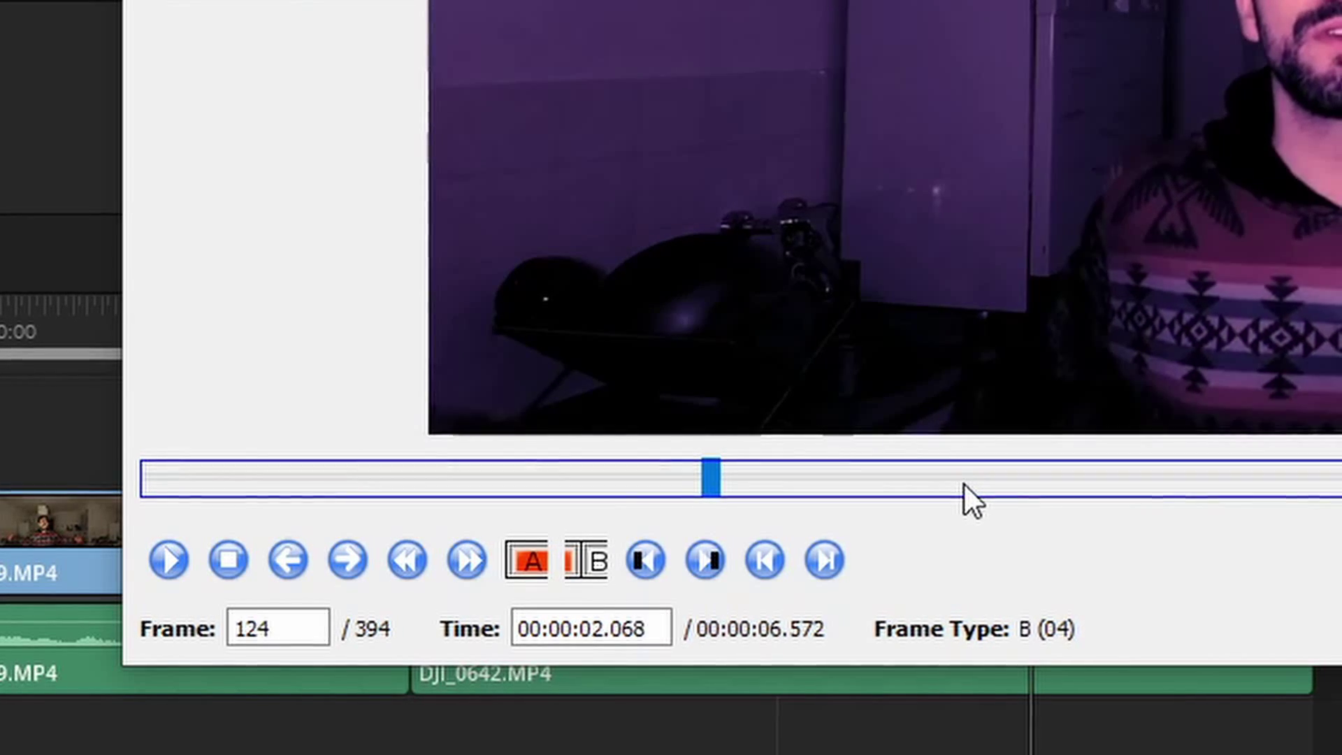
pyautogui.press('Left')
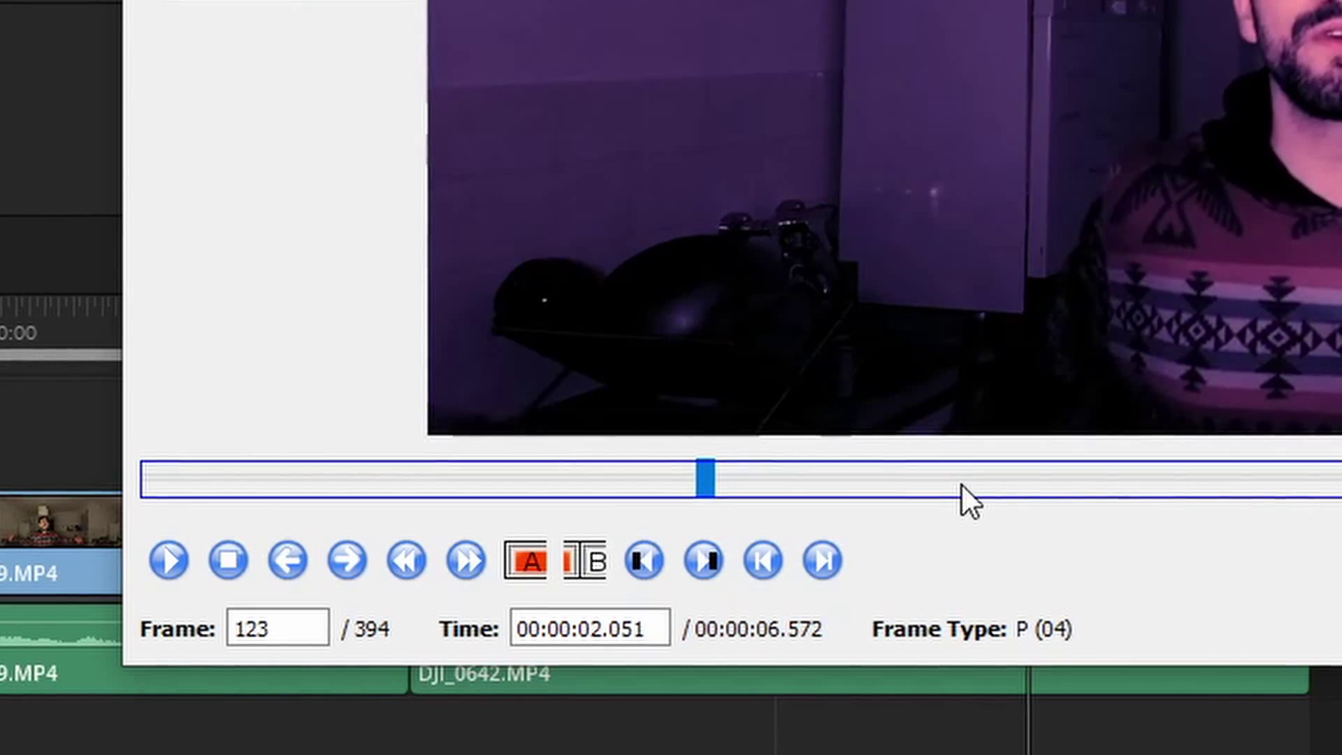
pyautogui.click(528, 559)
pyautogui.press('Right')
pyautogui.click(577, 563)
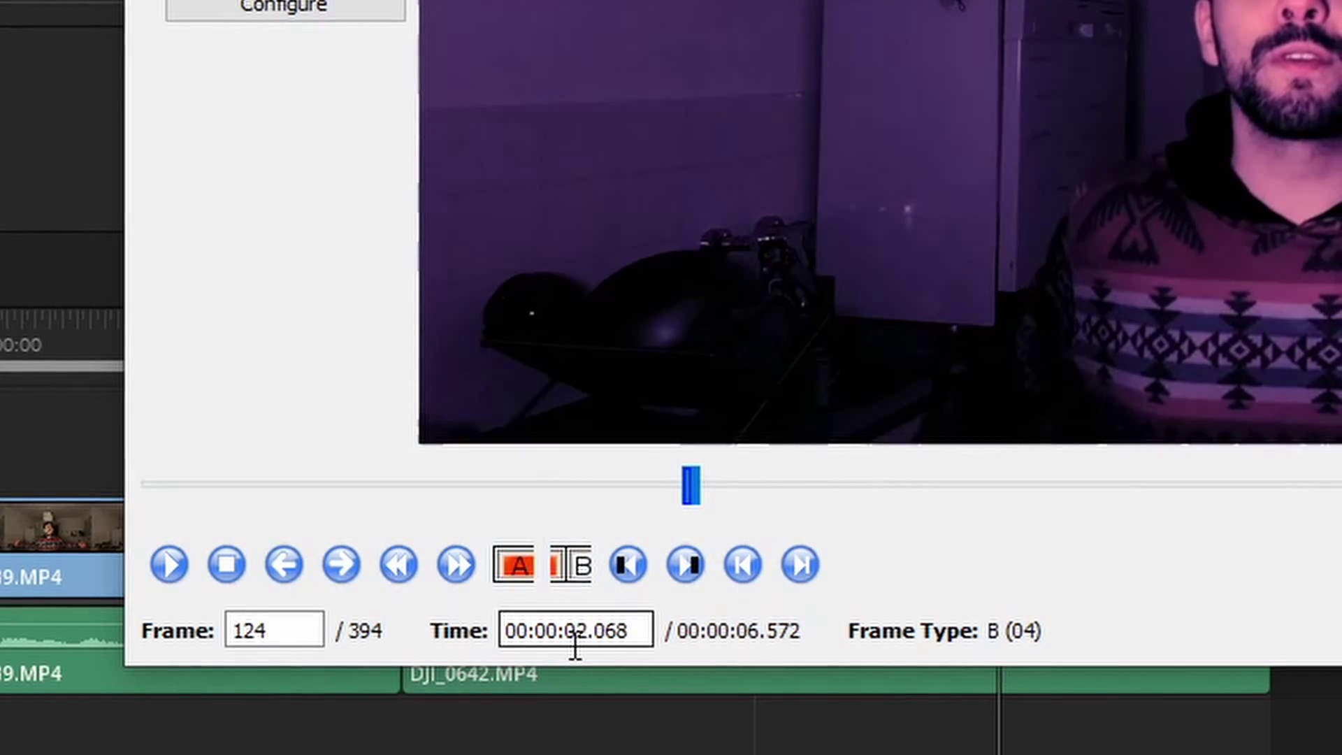
pyautogui.press('Delete')
# Step: Mark the following frames up to frame 127 and delete them
pyautogui.press('Right')
pyautogui.press('Right')
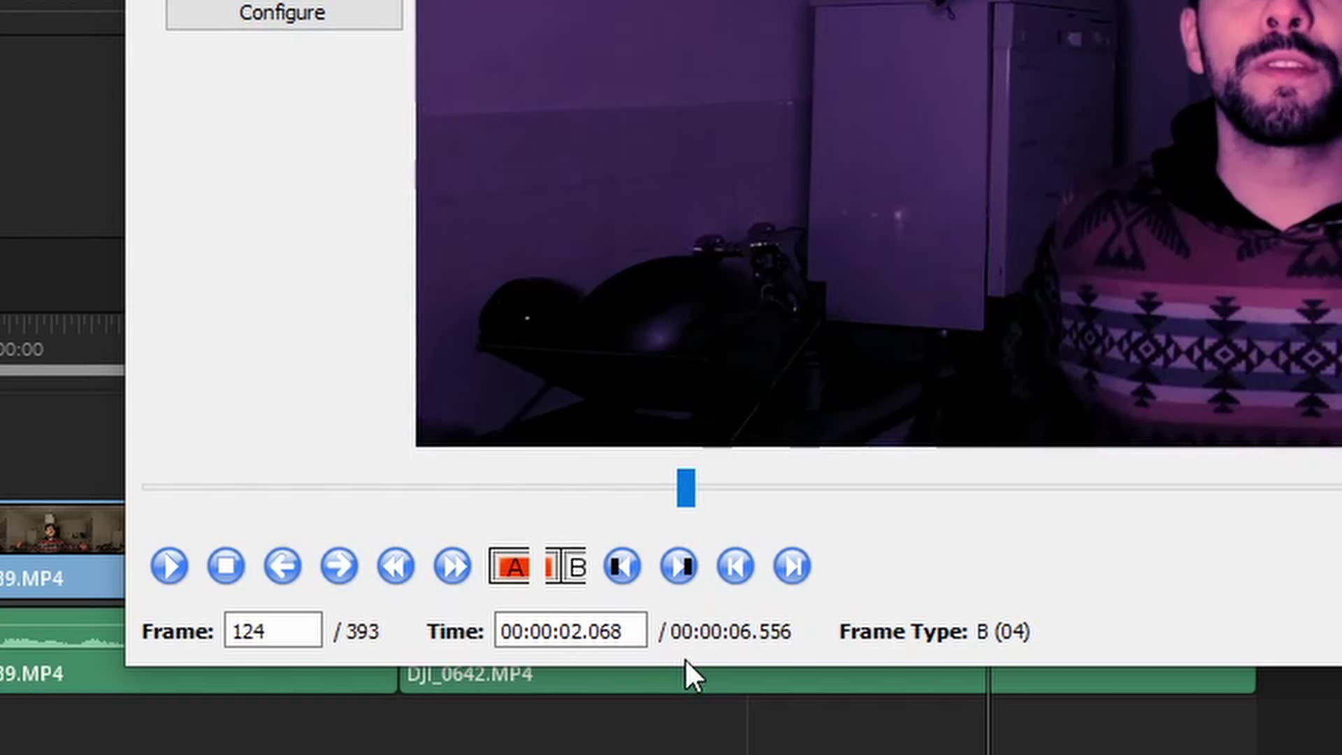
pyautogui.click(526, 572)
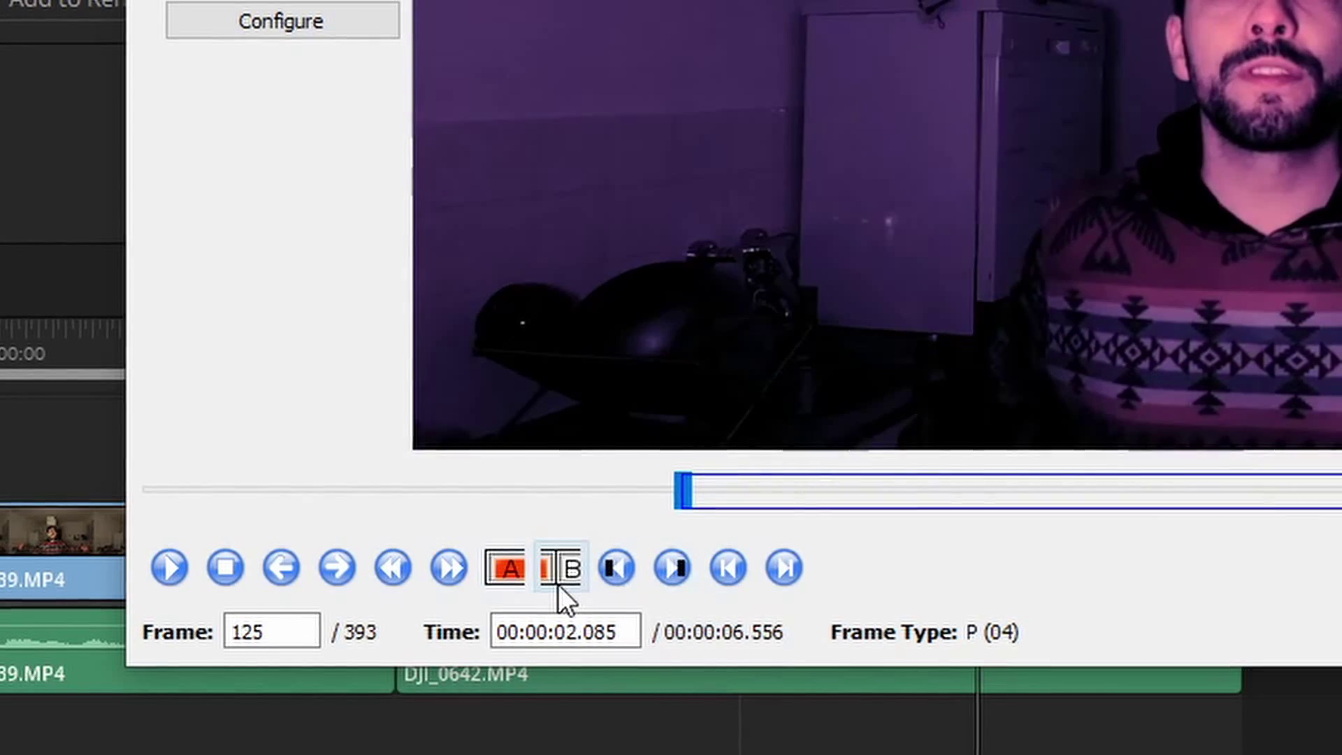
pyautogui.press('Right')
pyautogui.press('Right')
pyautogui.press('Right')
pyautogui.press('Left')
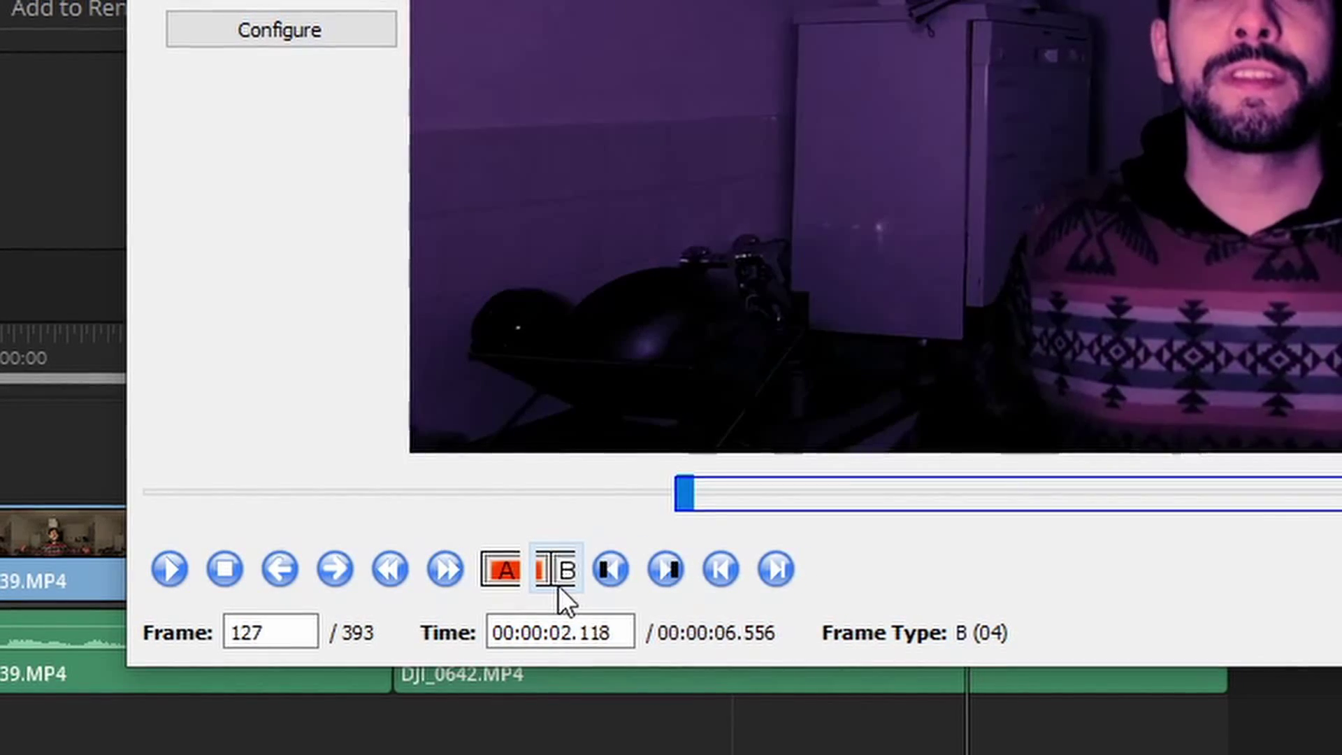
pyautogui.click(557, 586)
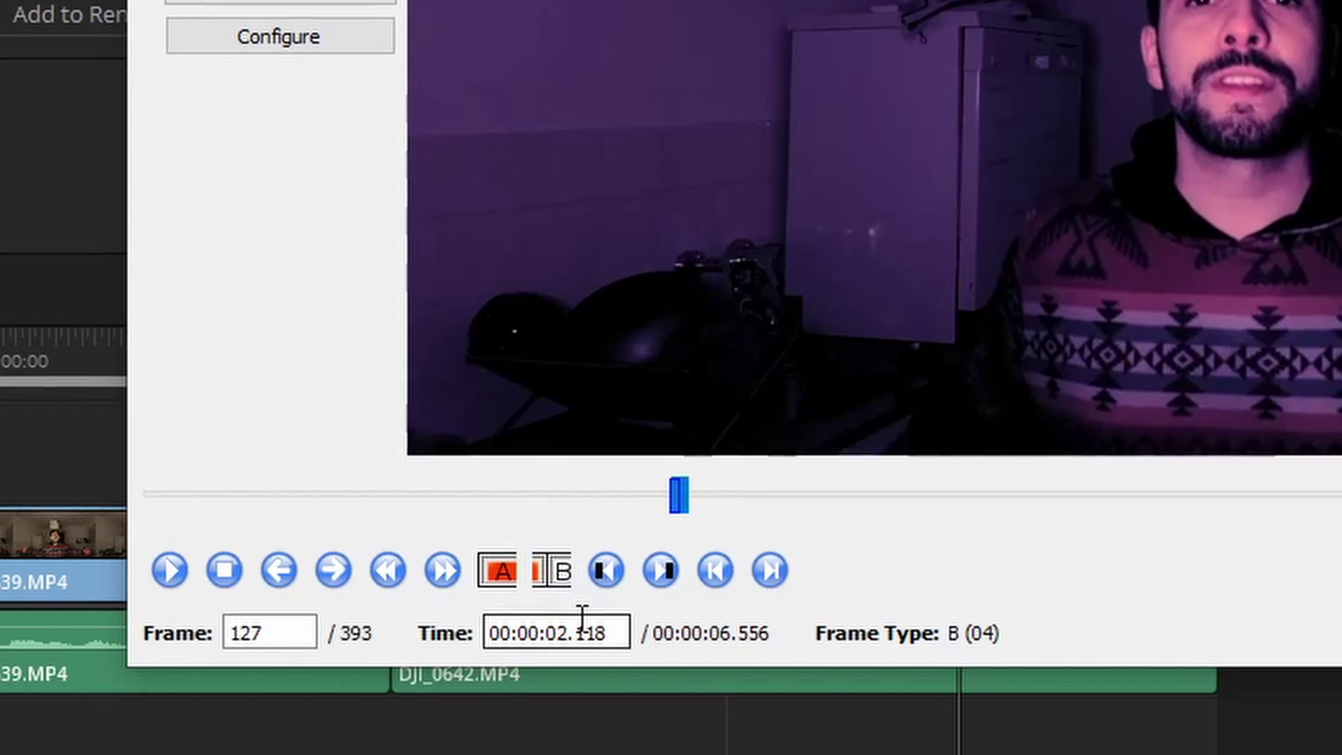
pyautogui.press('Delete')
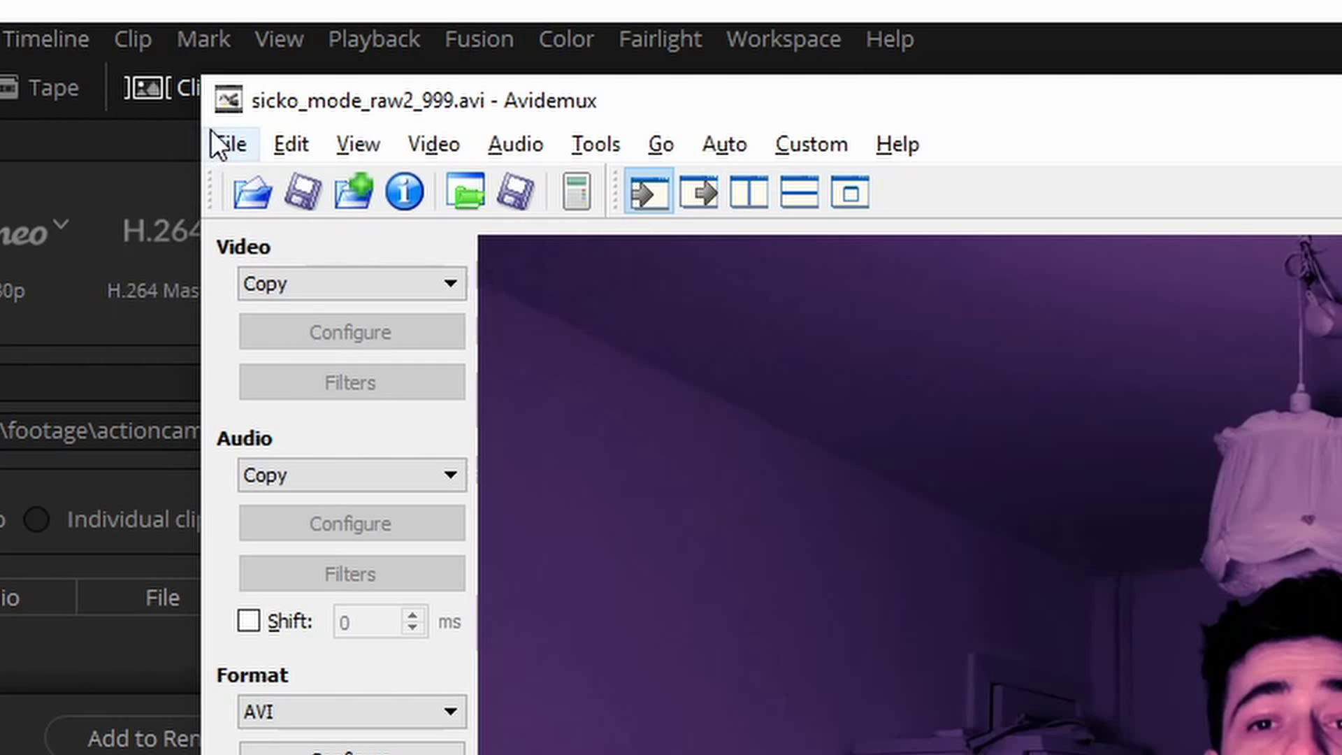
# Step: Save the clip as sicko_mode_raw2_999_moshed.avi, declining smart copy
pyautogui.click(222, 143)
pyautogui.moveTo(276, 269)
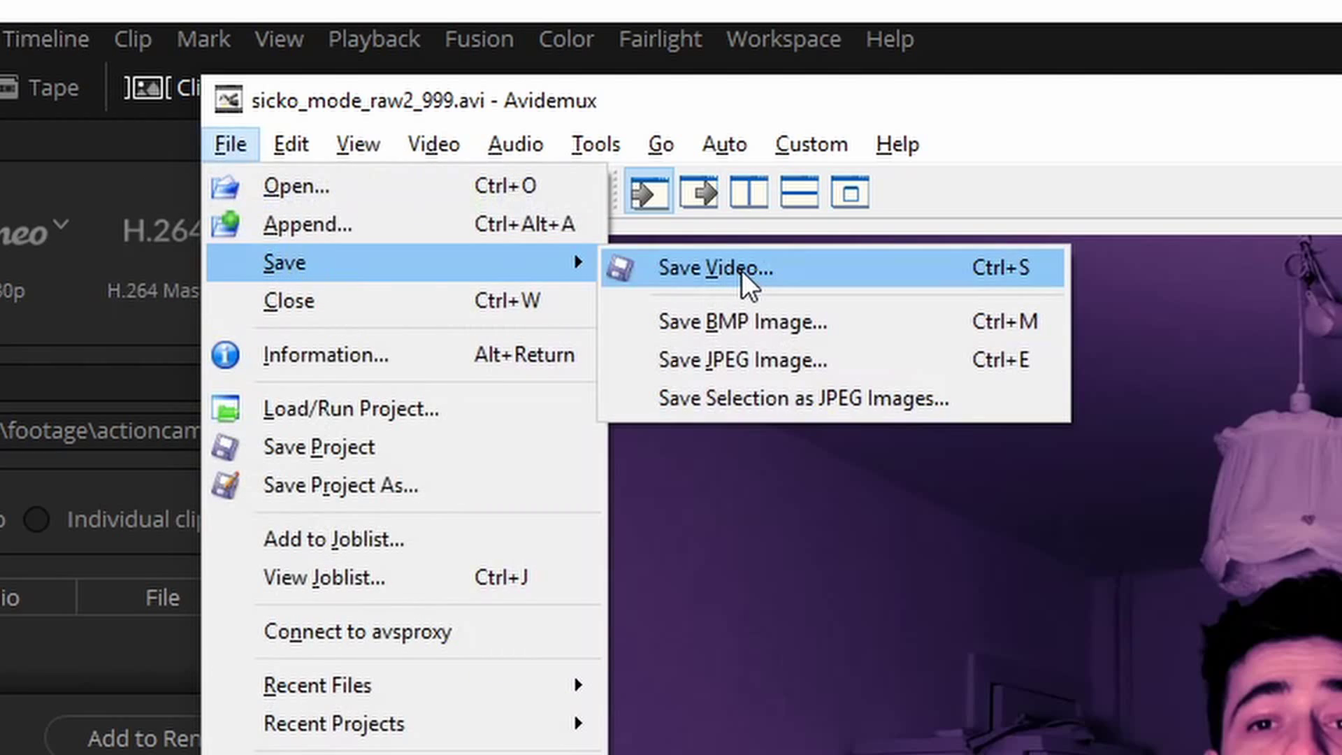
pyautogui.click(752, 270)
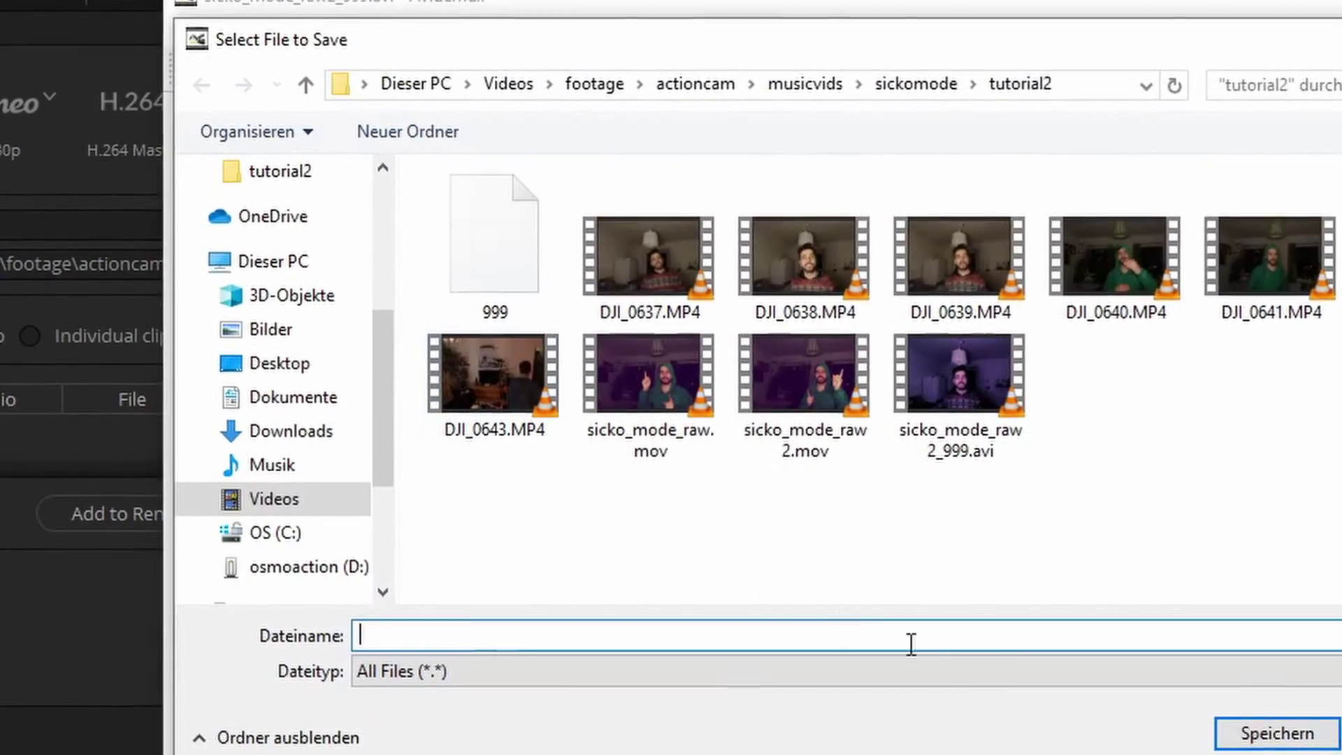
pyautogui.click(1024, 381)
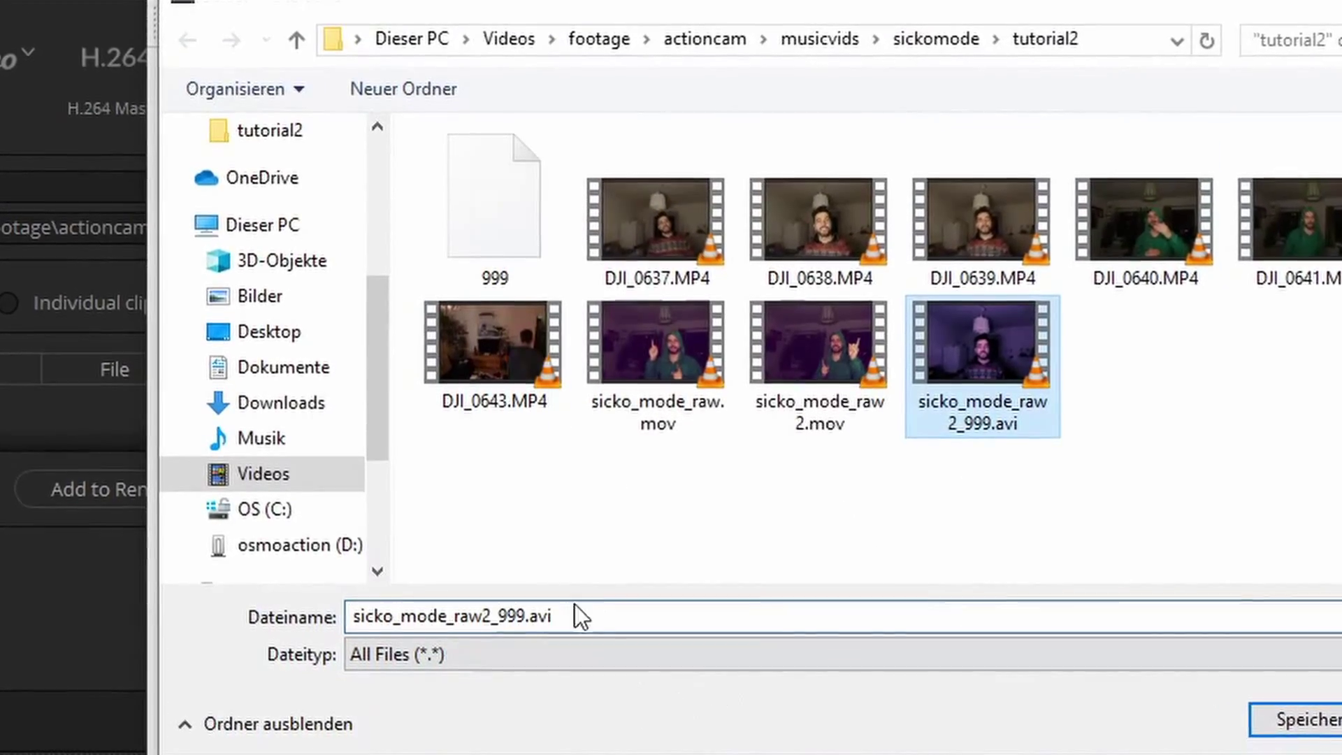
pyautogui.click(529, 610)
pyautogui.click(528, 611)
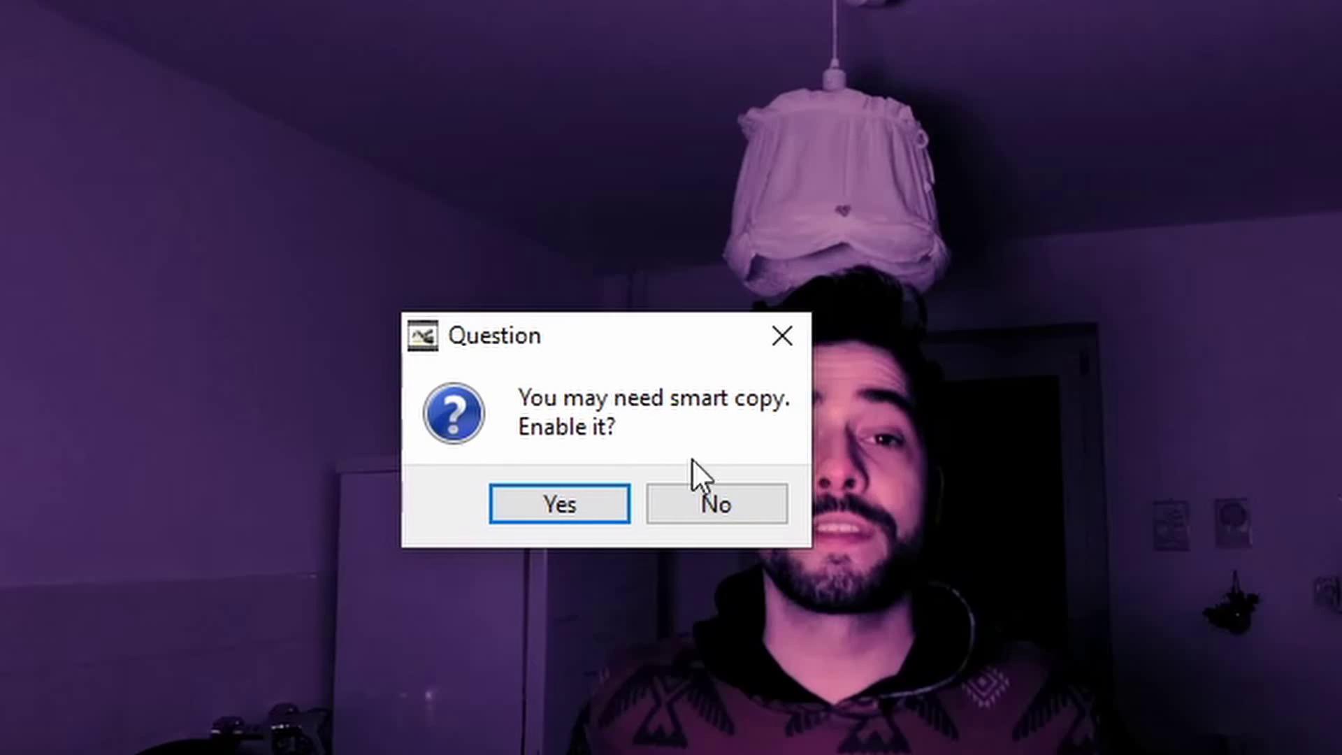
pyautogui.click(762, 509)
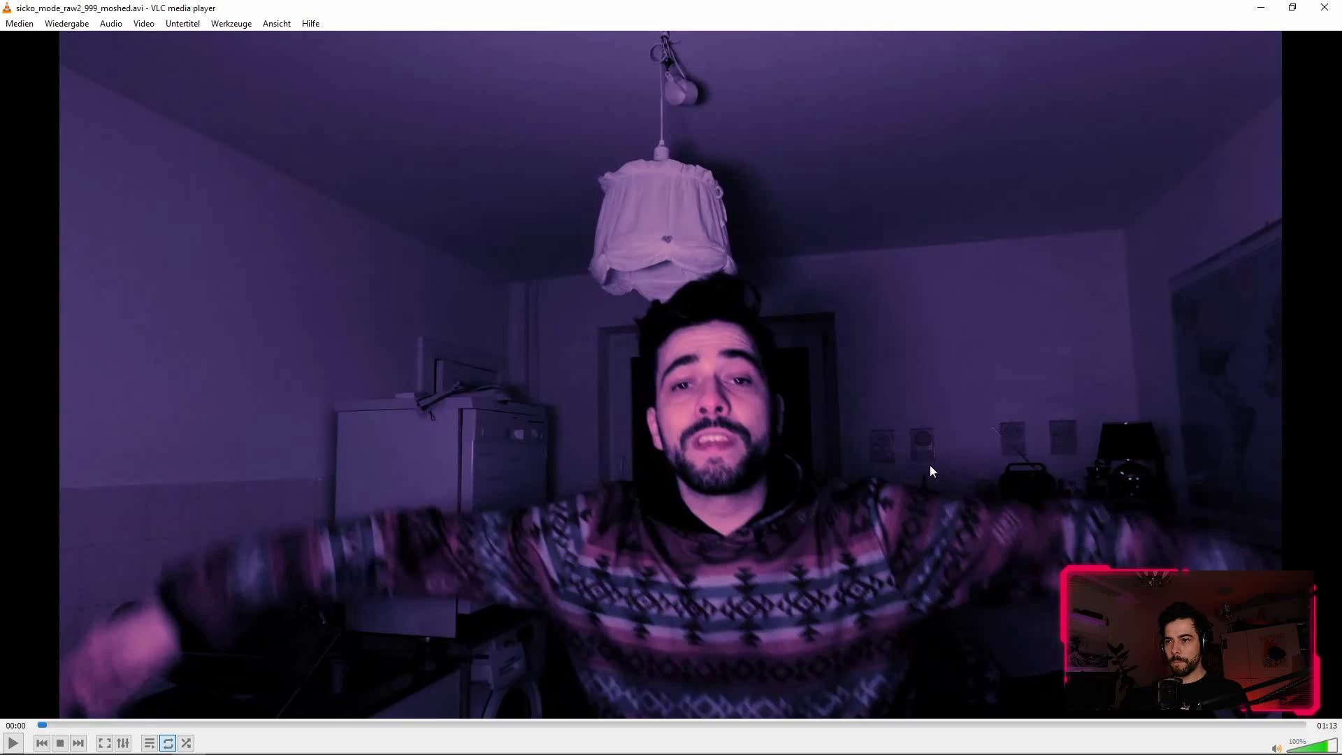
# Step: Play sicko_mode_raw2_999_moshed.avi in VLC twice to review the datamosh effect
pyautogui.press('space')
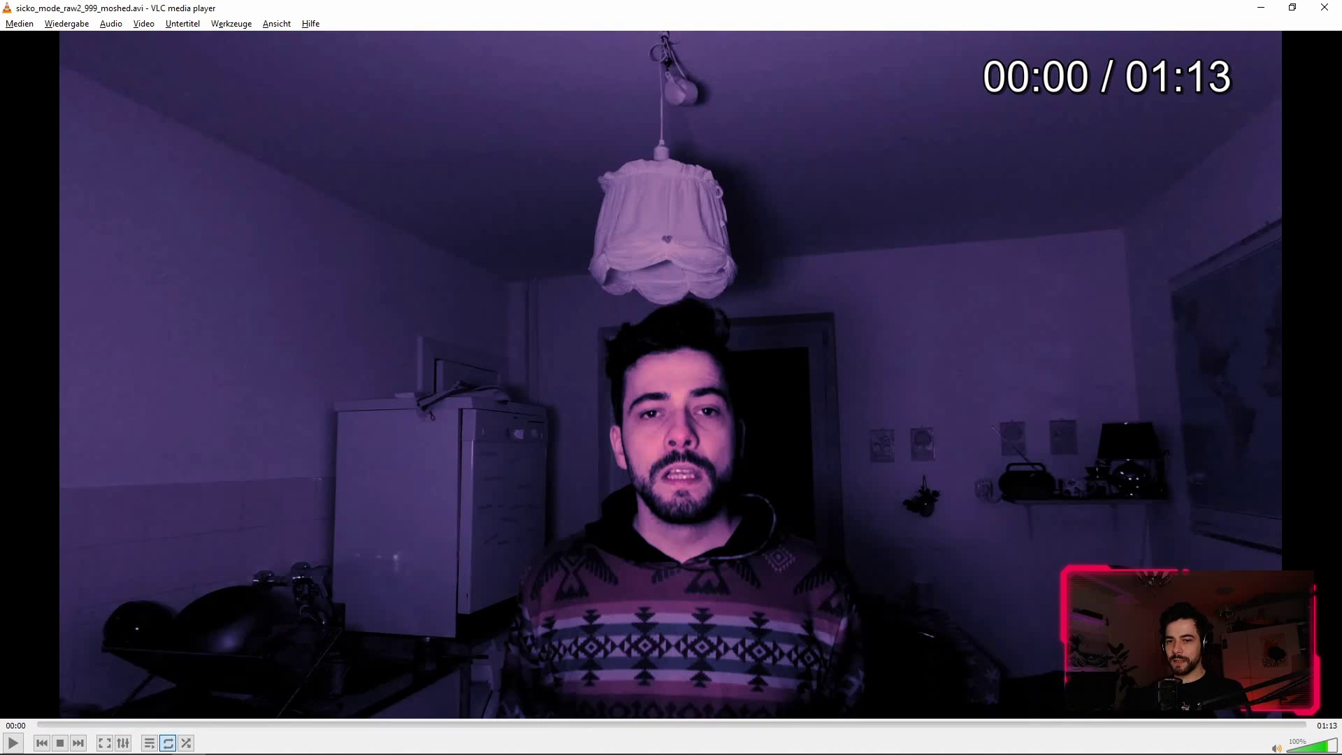
pyautogui.press('space')
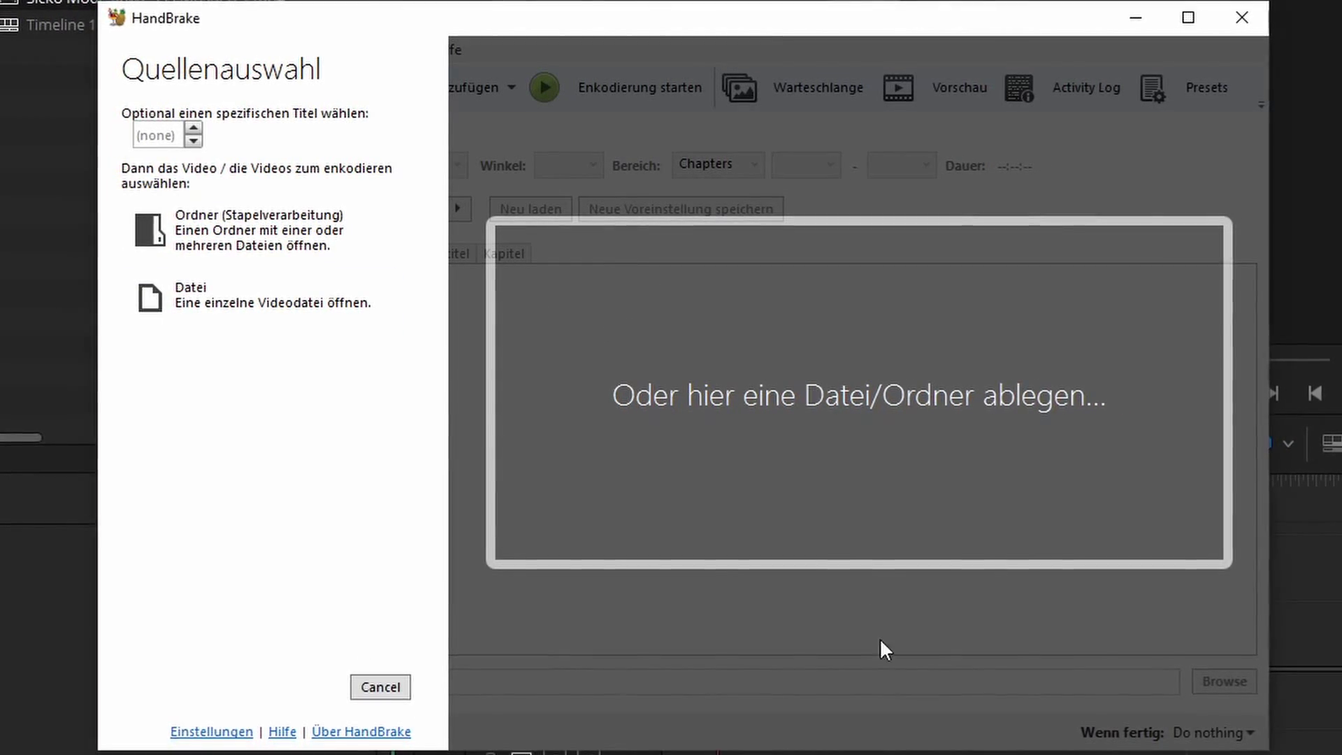
# Step: Load the moshed AVI, set the output to tutorial2\sickomode_moshed_final.mp4, then queue and start the encode
pyautogui.moveTo(880, 644); pyautogui.dragTo(776, 392)
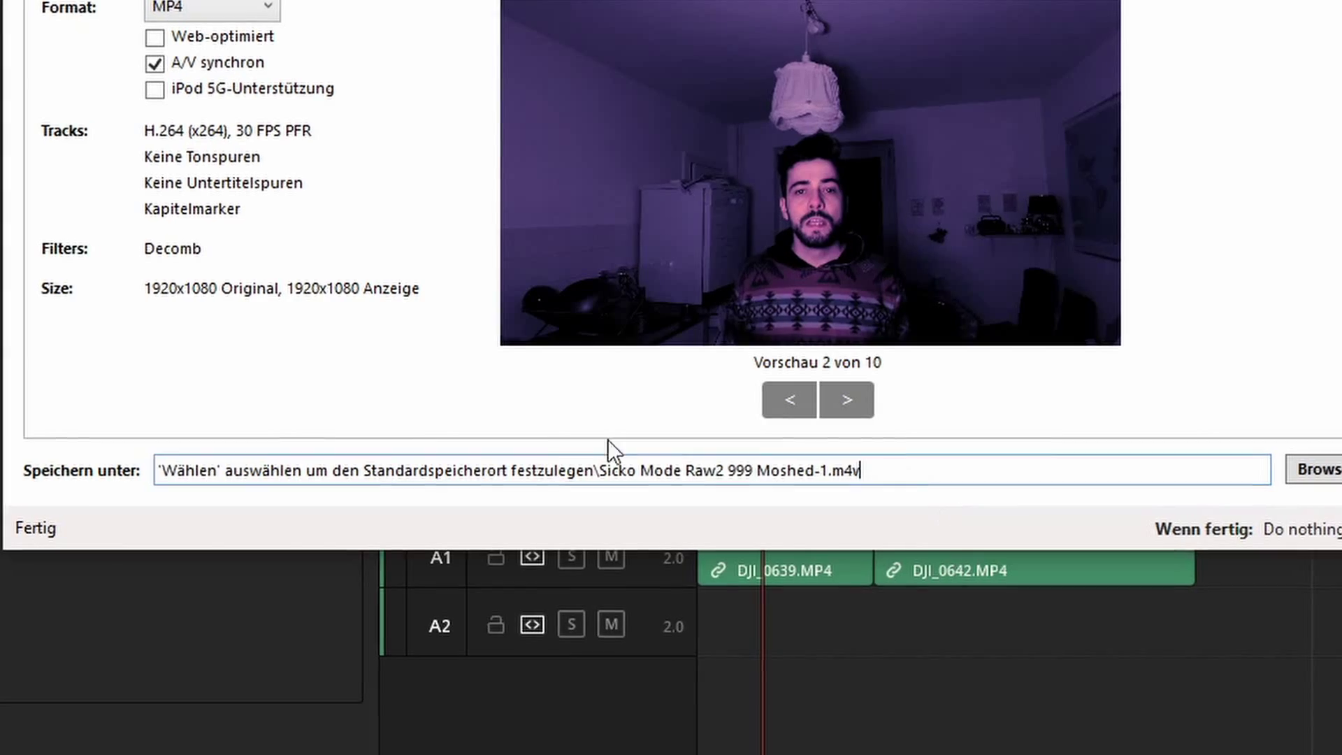
pyautogui.tripleClick(447, 471)
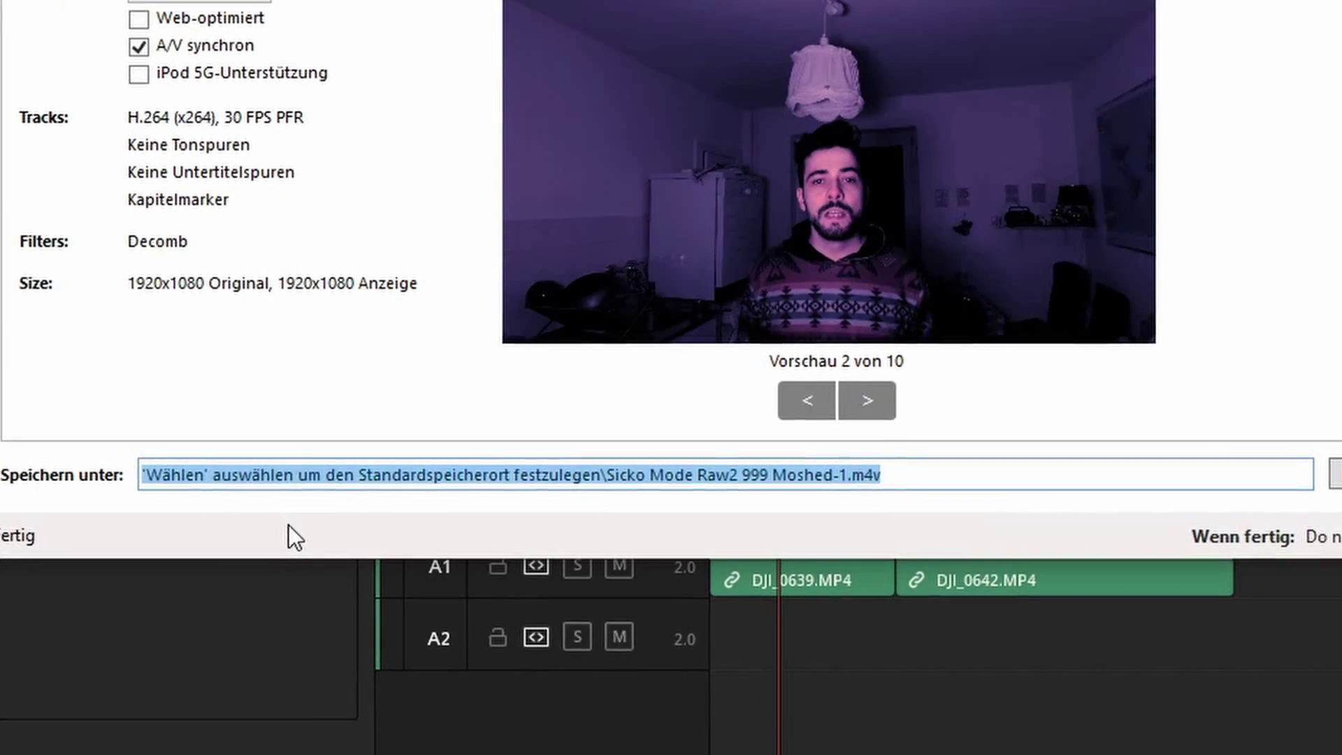
pyautogui.write('C:\\Users\\norma\\Videos\\footage\\actioncam\\musicvids\\sickomode\\tutorial2')
pyautogui.write('\\')
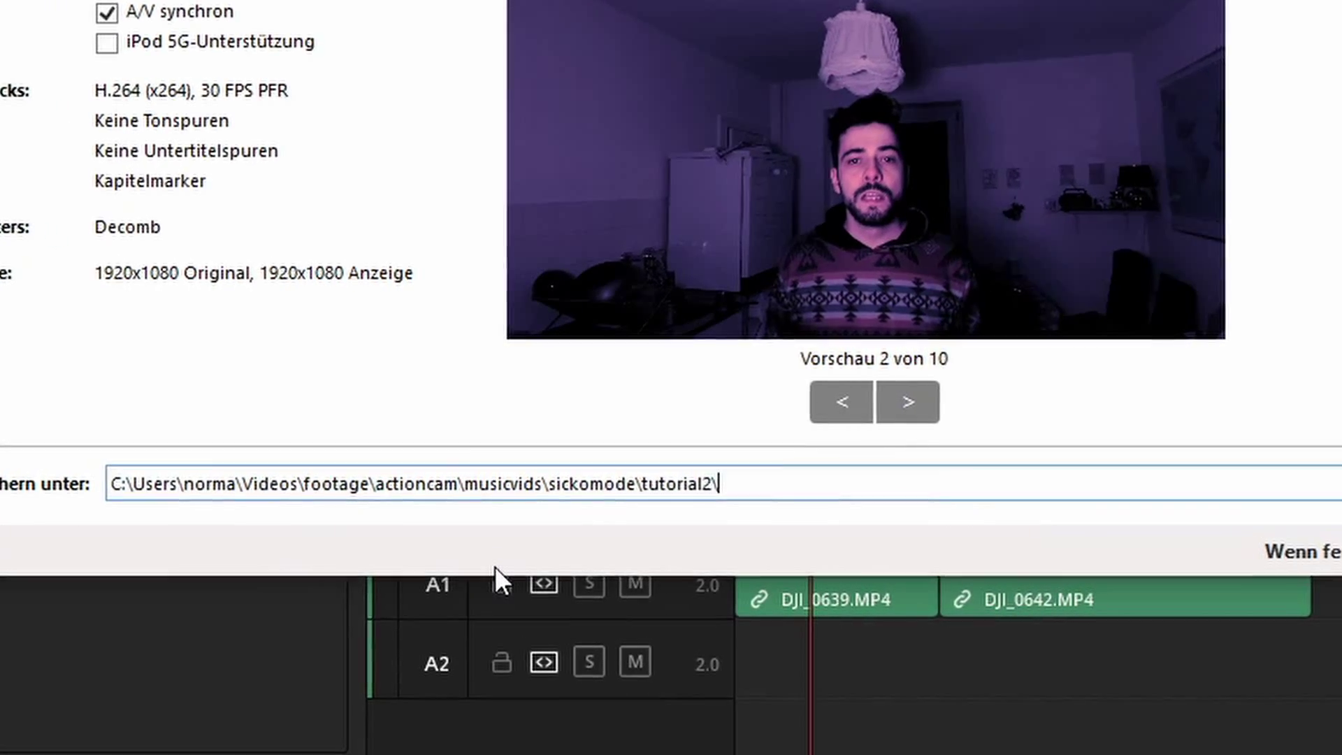
pyautogui.write('sickomode_moshed_final.mp4')
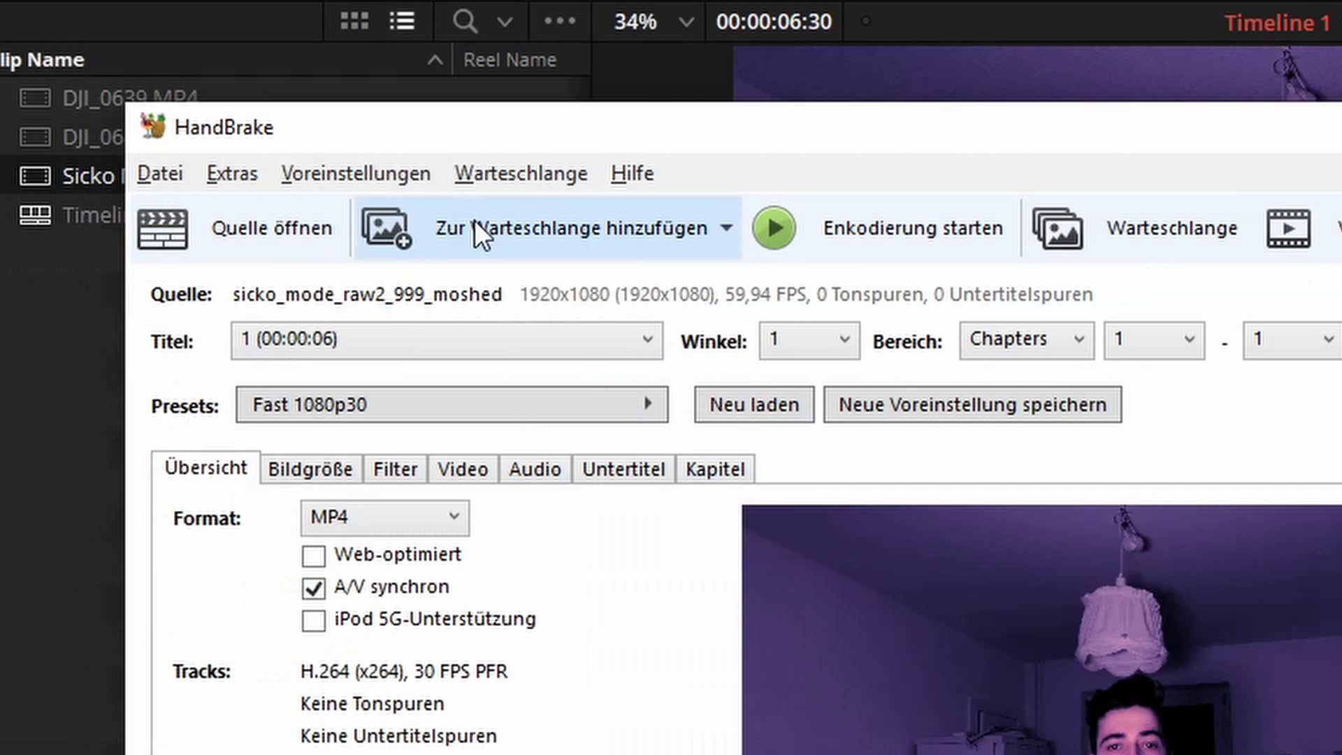
pyautogui.click(376, 277)
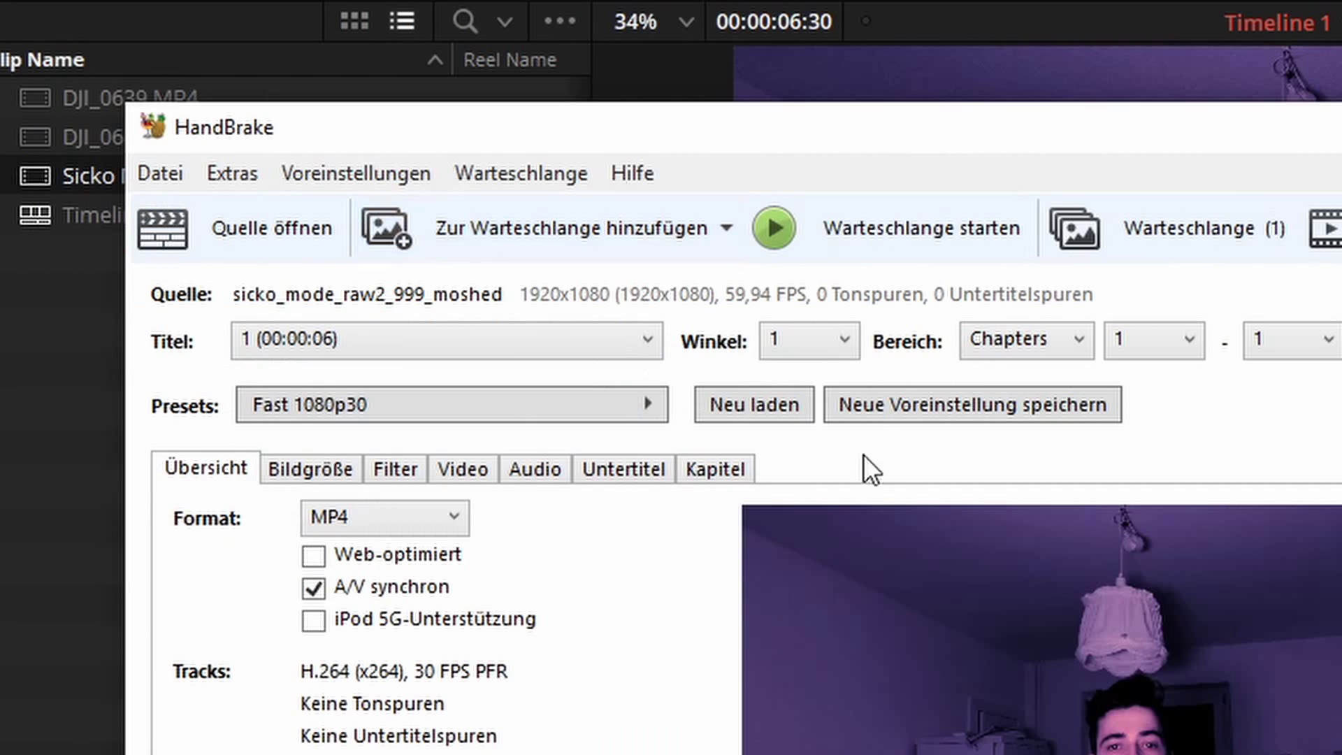
pyautogui.click(867, 245)
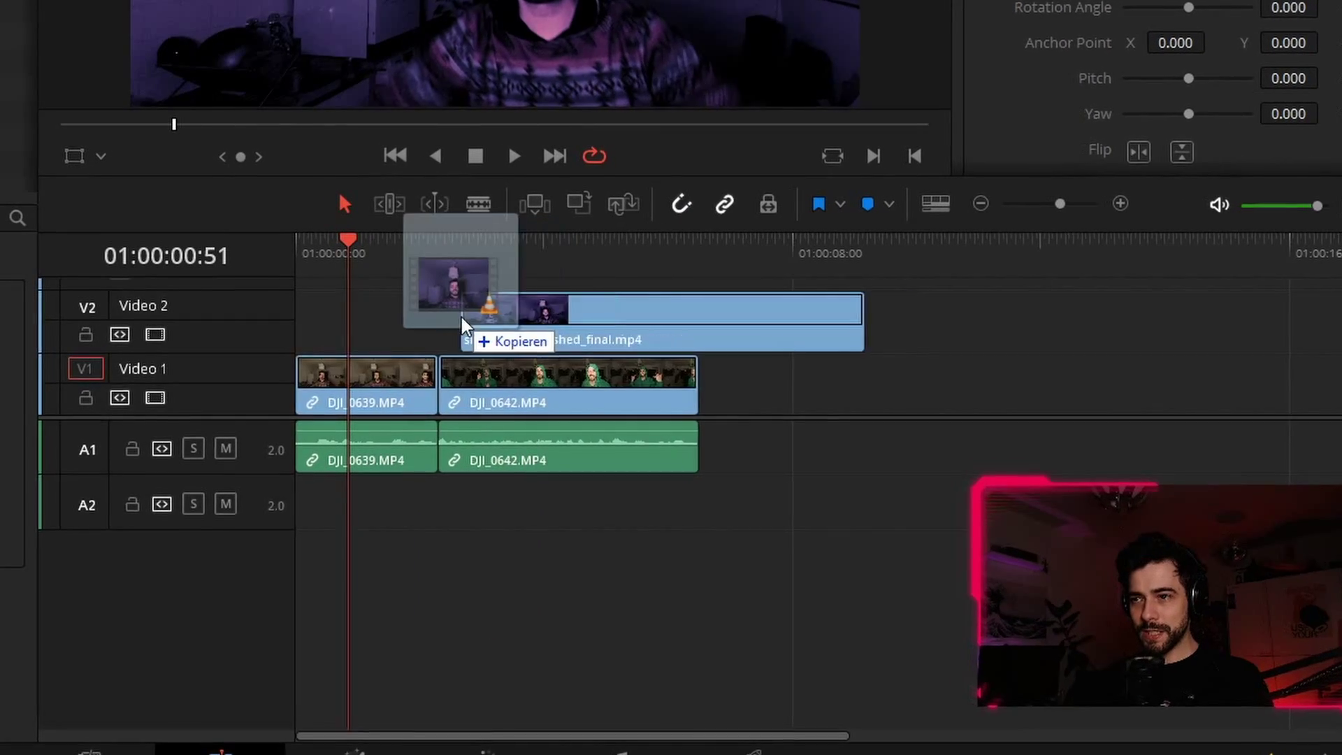
# Step: Drop sickomode_moshed_final.mp4 onto V2, then scrub and play the overlay past the cut to 01:00:04:24
pyautogui.moveTo(460, 313); pyautogui.dragTo(311, 362)
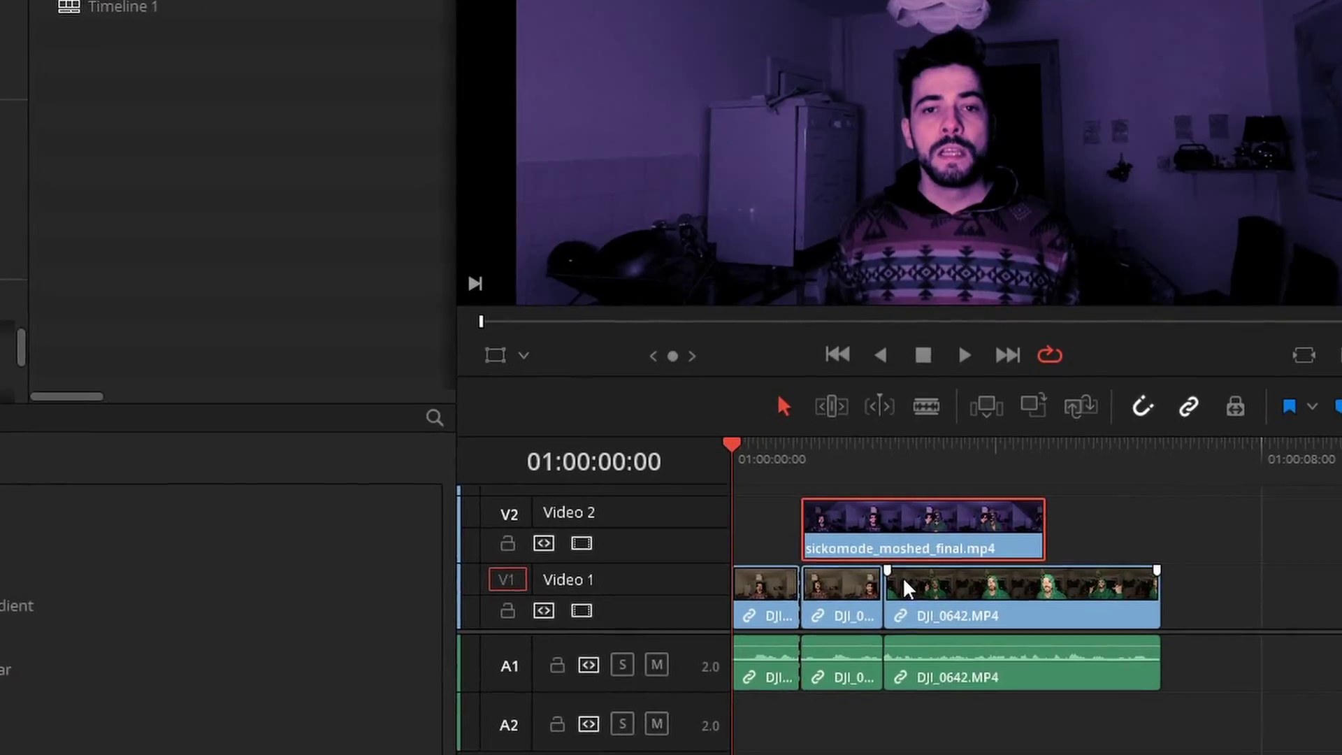
pyautogui.click(842, 428)
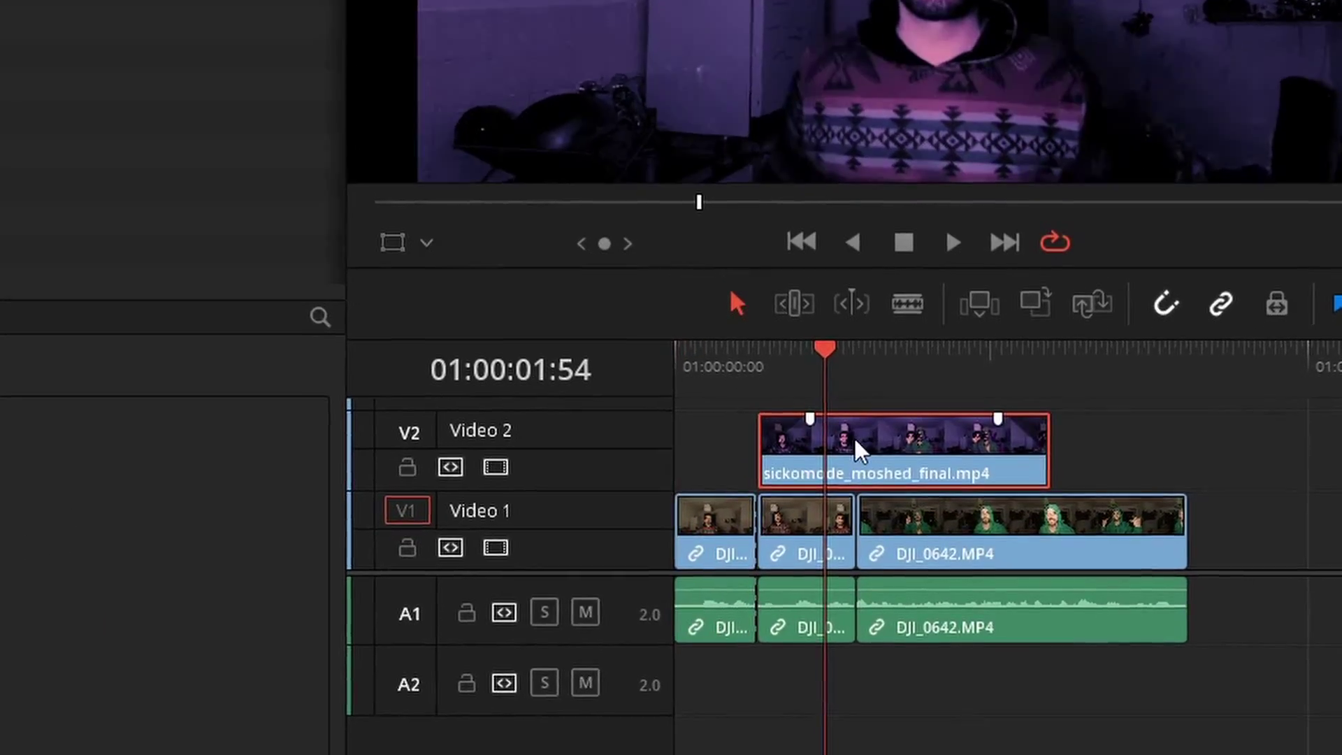
pyautogui.click(859, 320)
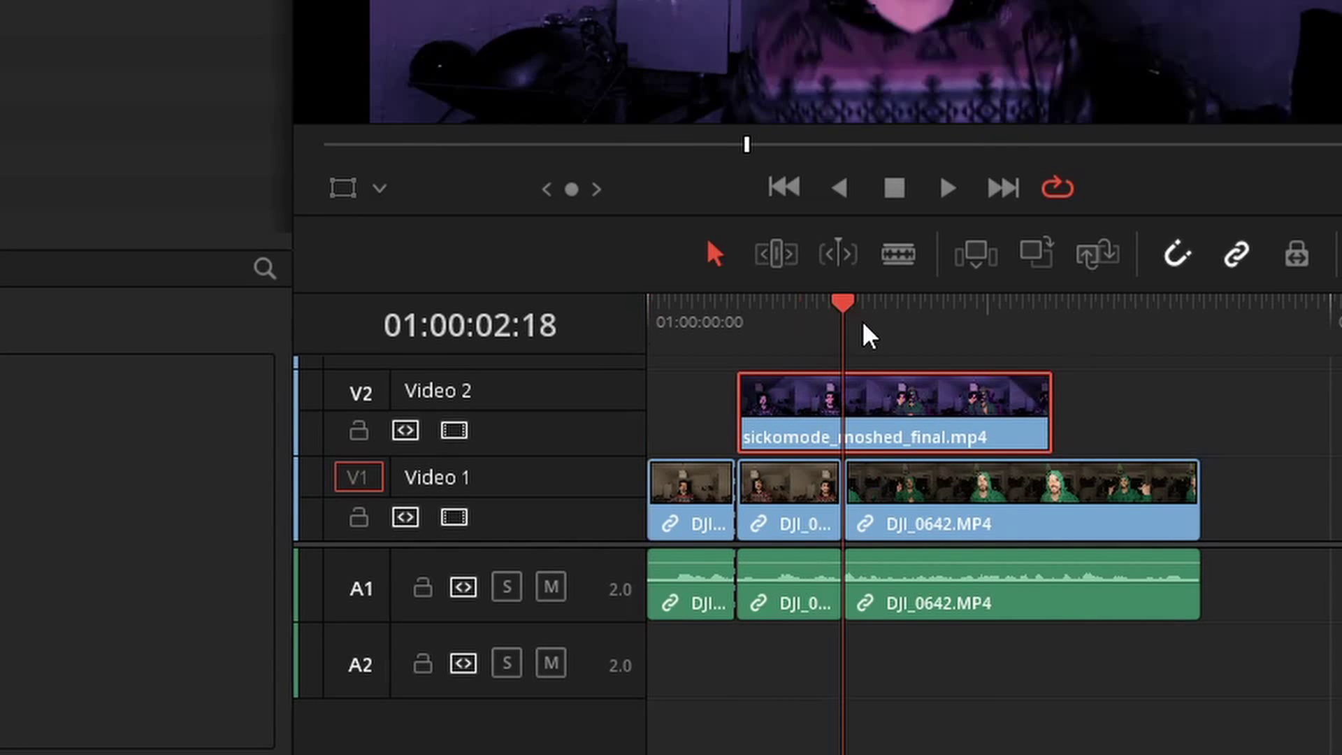
pyautogui.click(872, 318)
pyautogui.moveTo(877, 332); pyautogui.dragTo(1029, 359)
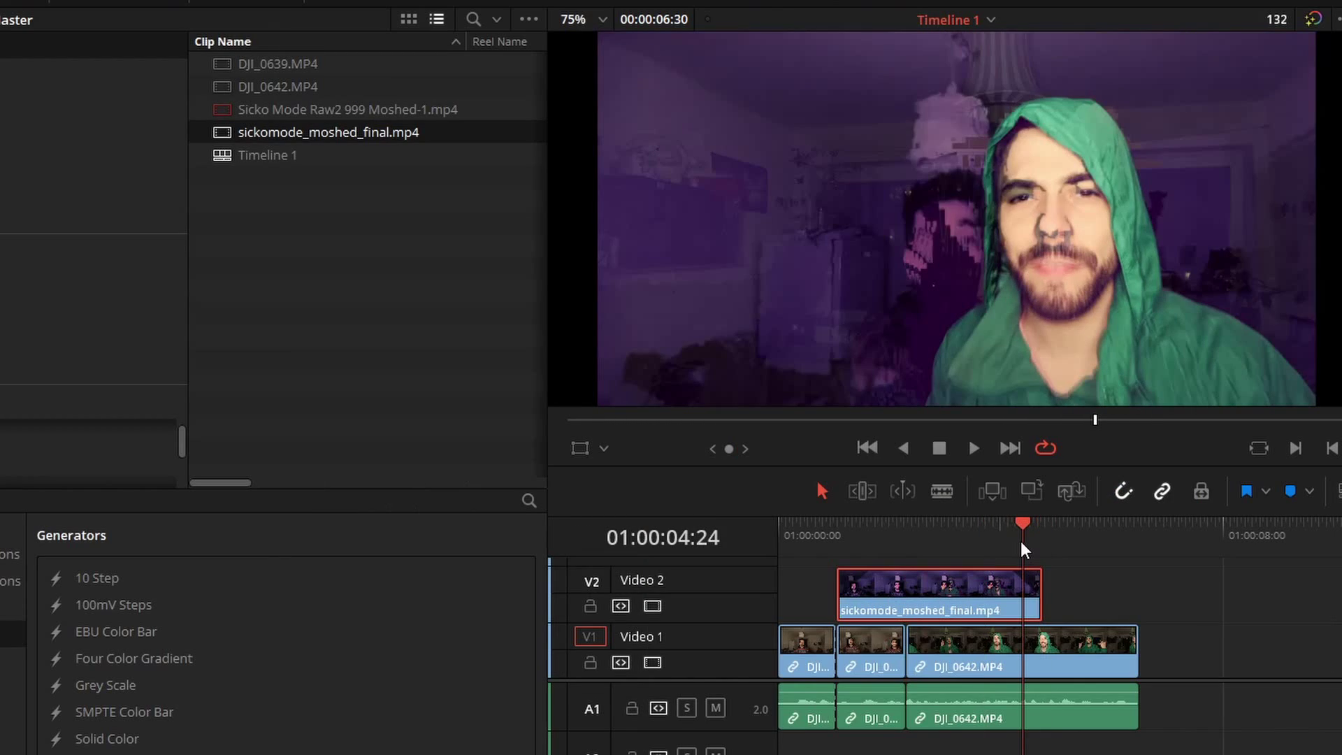
pyautogui.press('space')
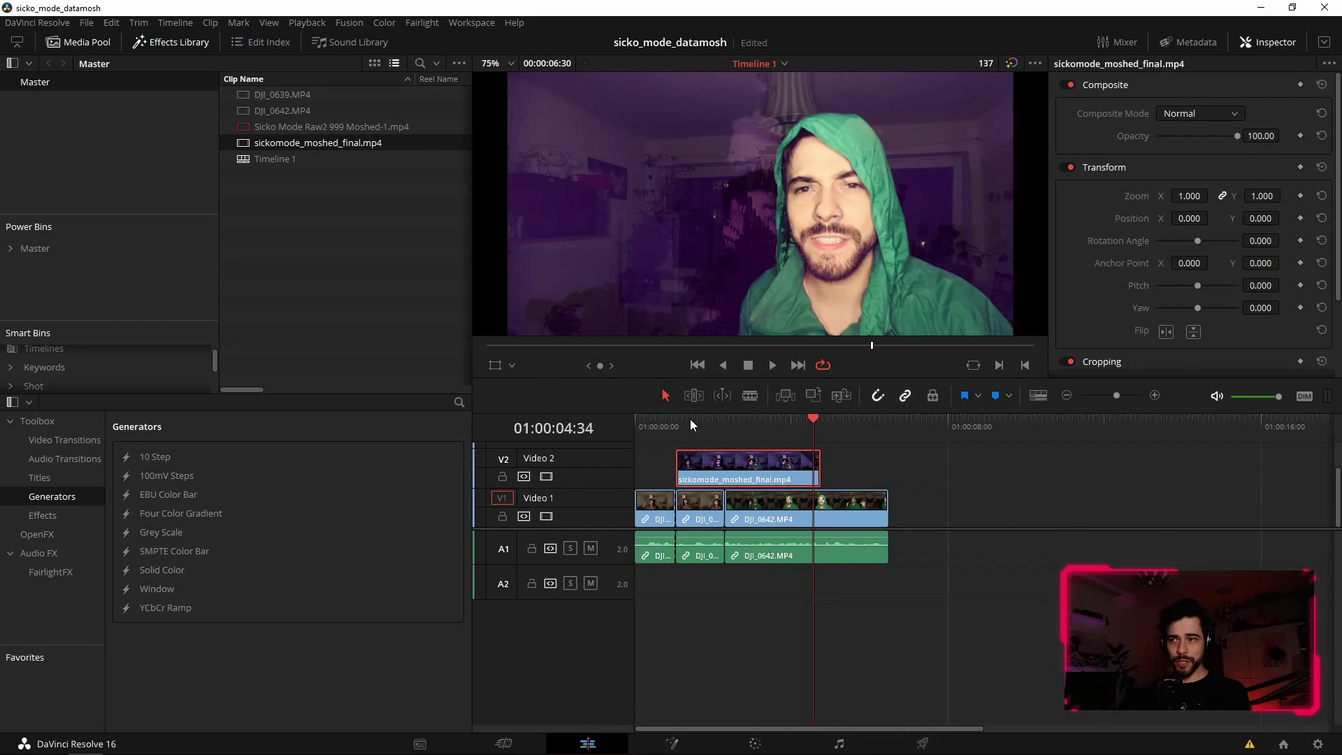
pyautogui.moveTo(723, 428); pyautogui.dragTo(702, 434)
pyautogui.press('space')
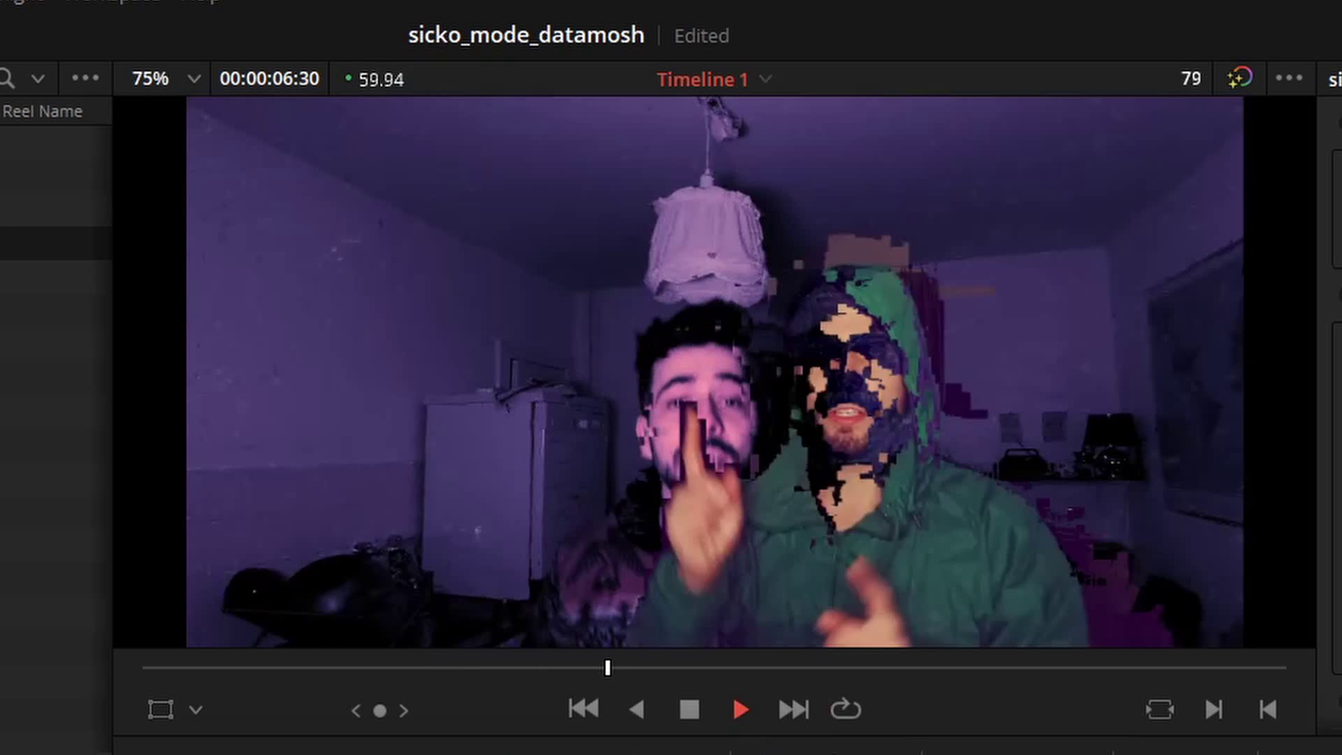